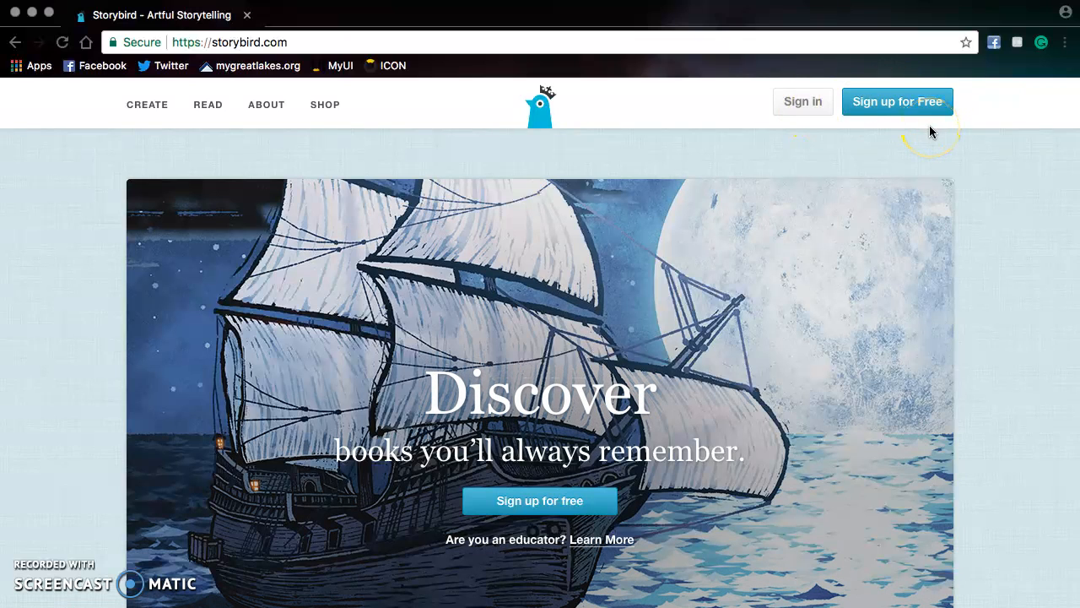
# Sign up for free as a regular user with age Adult using Google sign-in, and dismiss the tip about finding stories
pyautogui.click(905, 117)
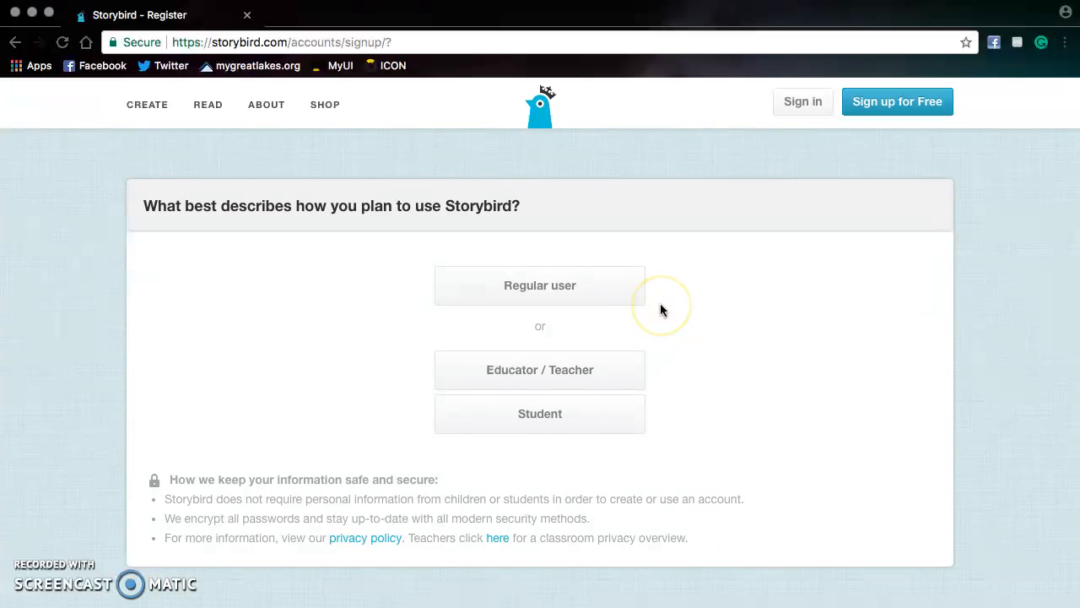
pyautogui.click(593, 292)
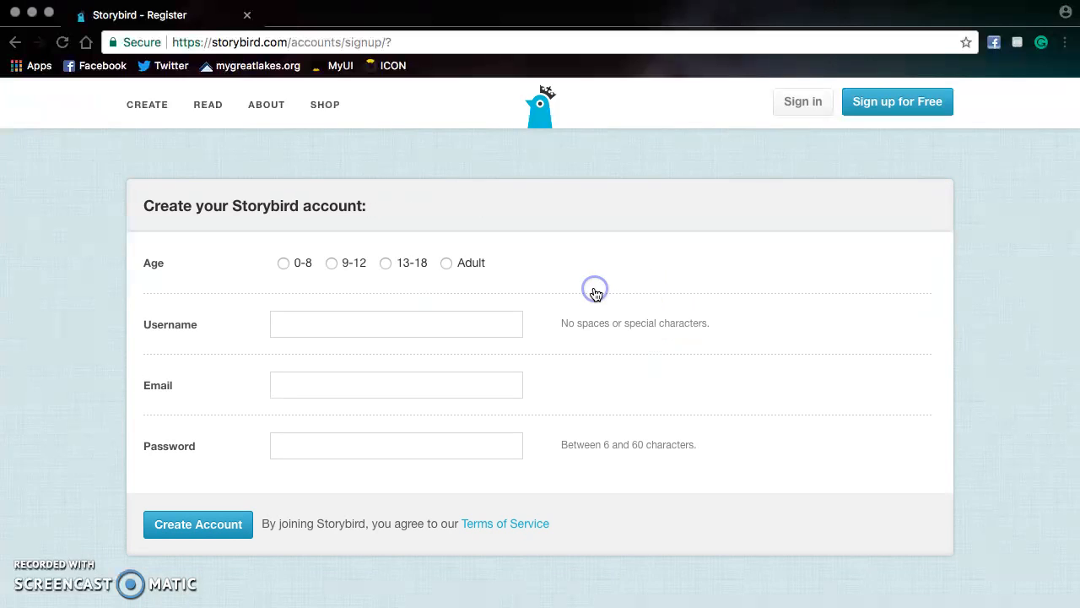
pyautogui.click(447, 265)
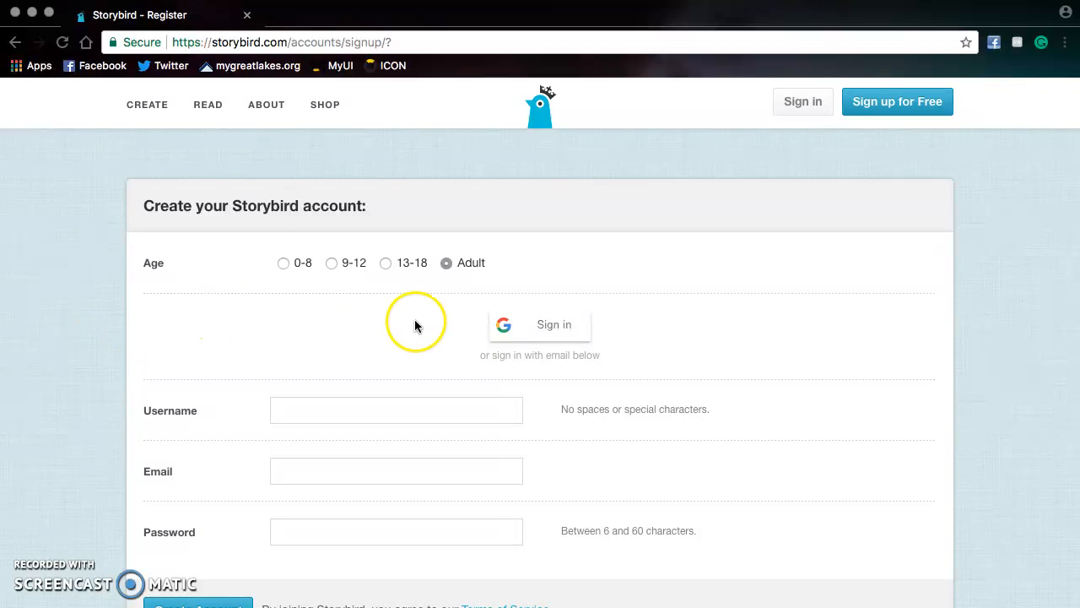
pyautogui.click(539, 339)
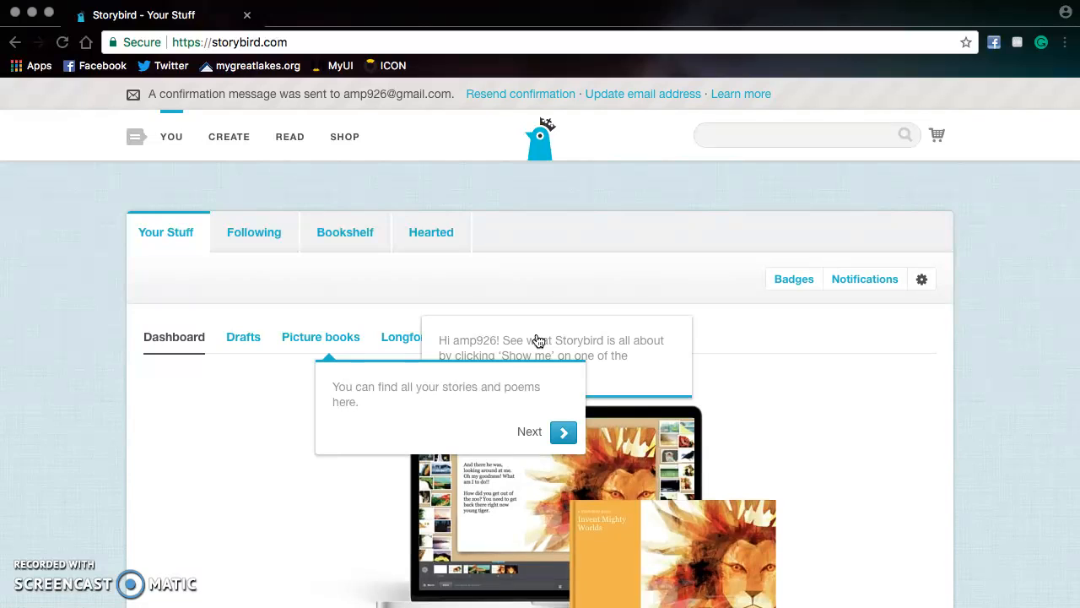
pyautogui.click(563, 432)
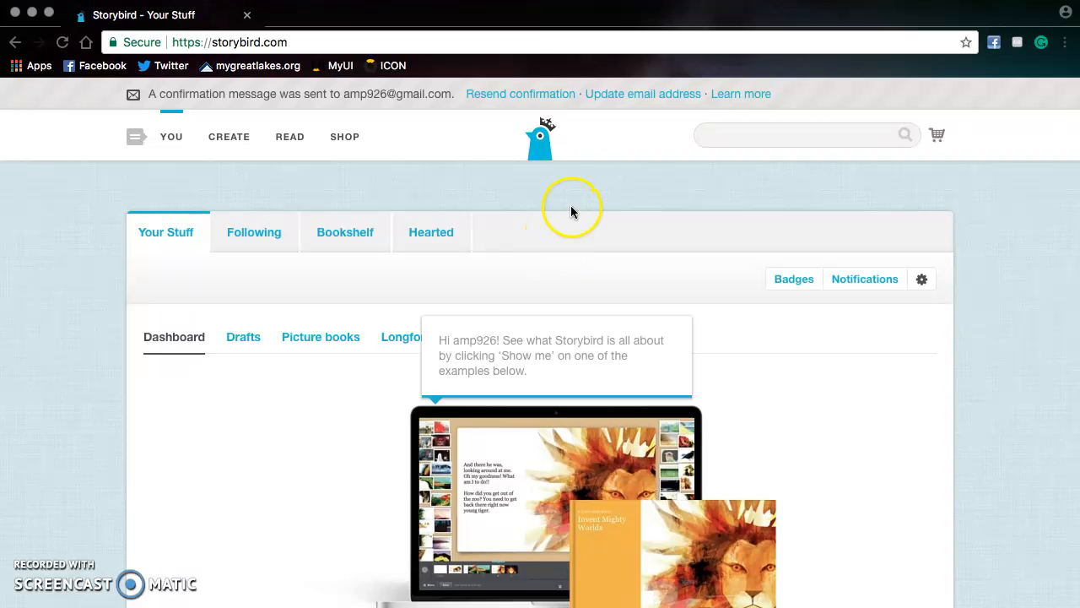
# Go to the Create artwork gallery and look through the first two pages of available artwork
pyautogui.scroll(-3, 584, 207)
pyautogui.scroll(3, 583, 210)
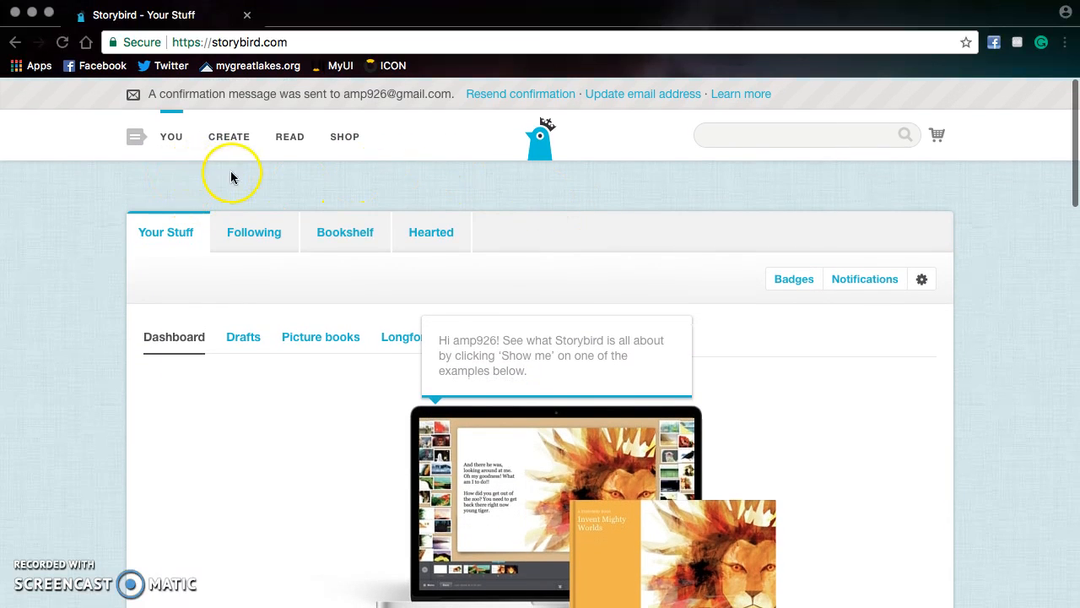
pyautogui.click(242, 145)
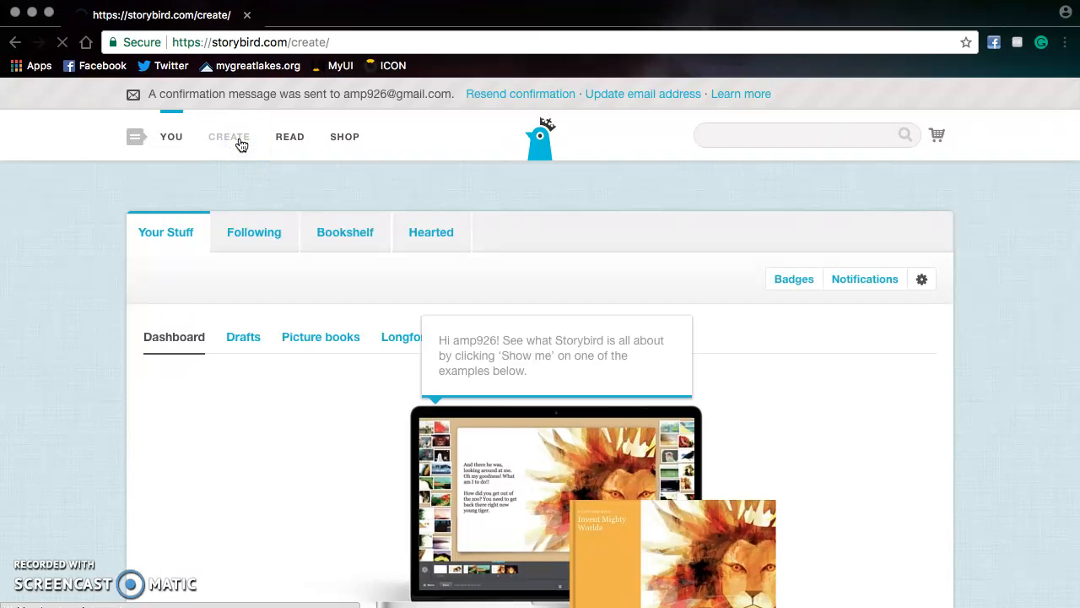
pyautogui.scroll(-6, 437, 335)
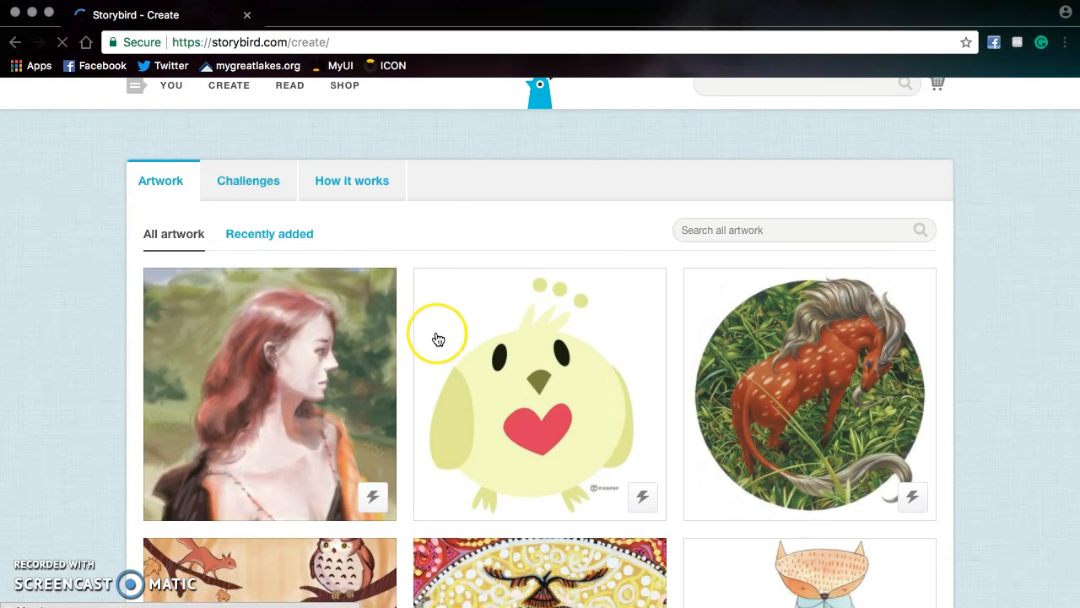
pyautogui.scroll(-13, 437, 340)
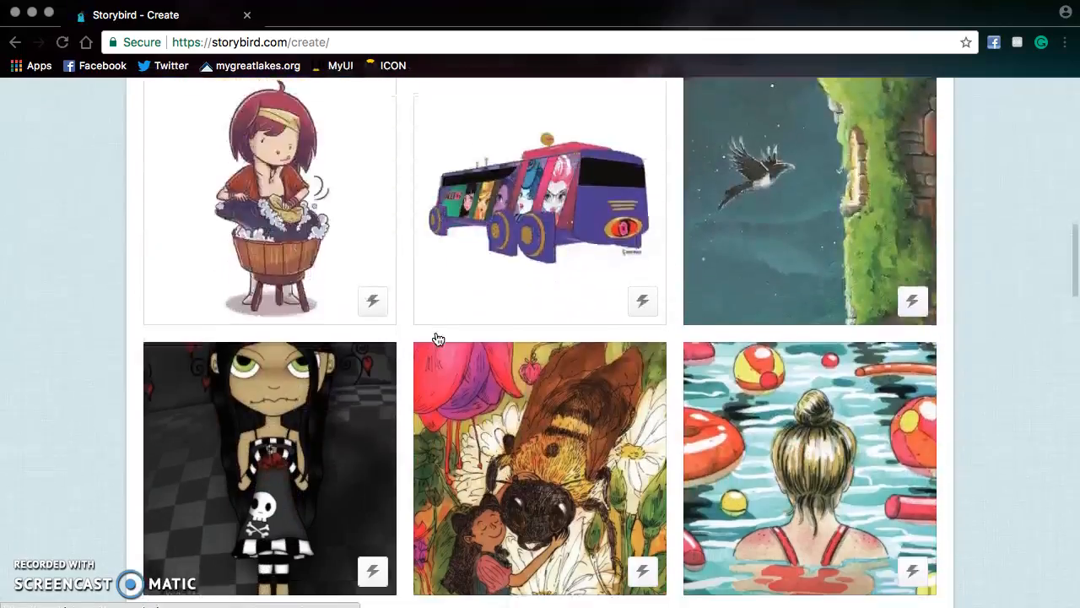
pyautogui.scroll(-16, 437, 340)
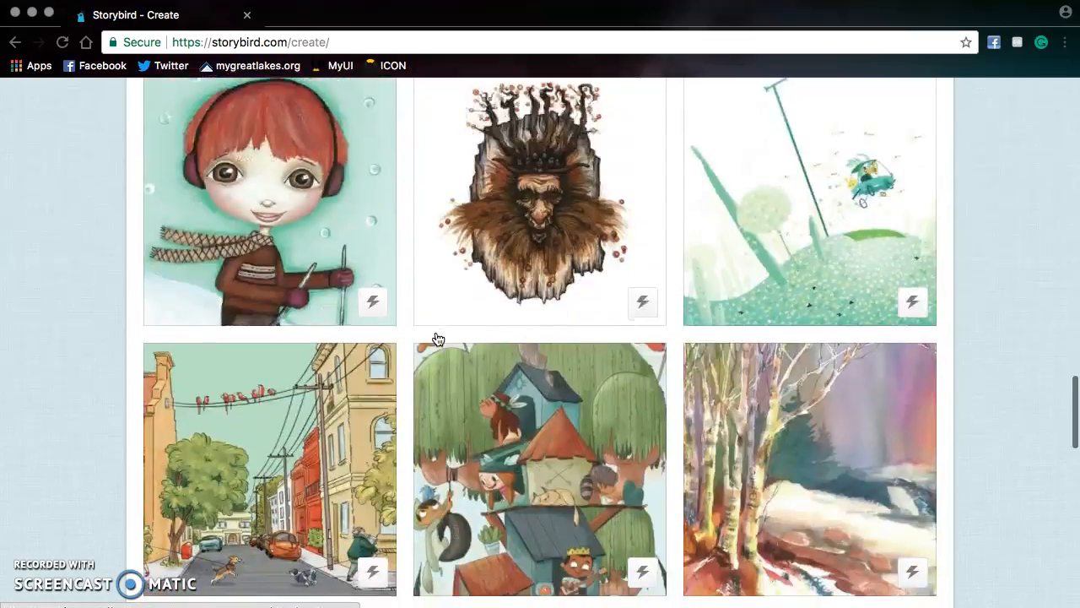
pyautogui.scroll(-4, 437, 339)
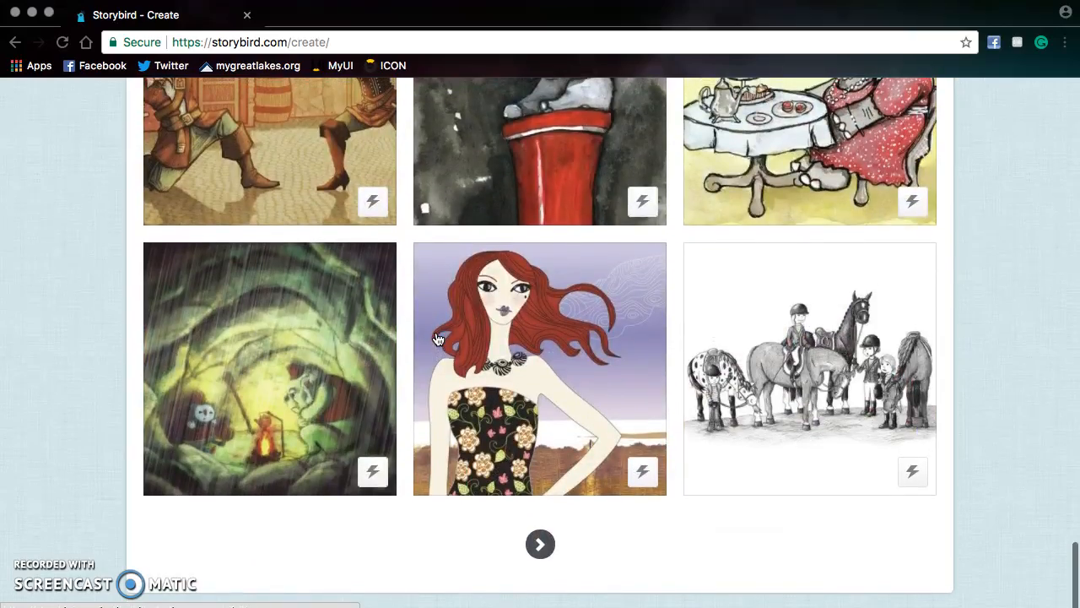
pyautogui.click(545, 555)
pyautogui.click(540, 541)
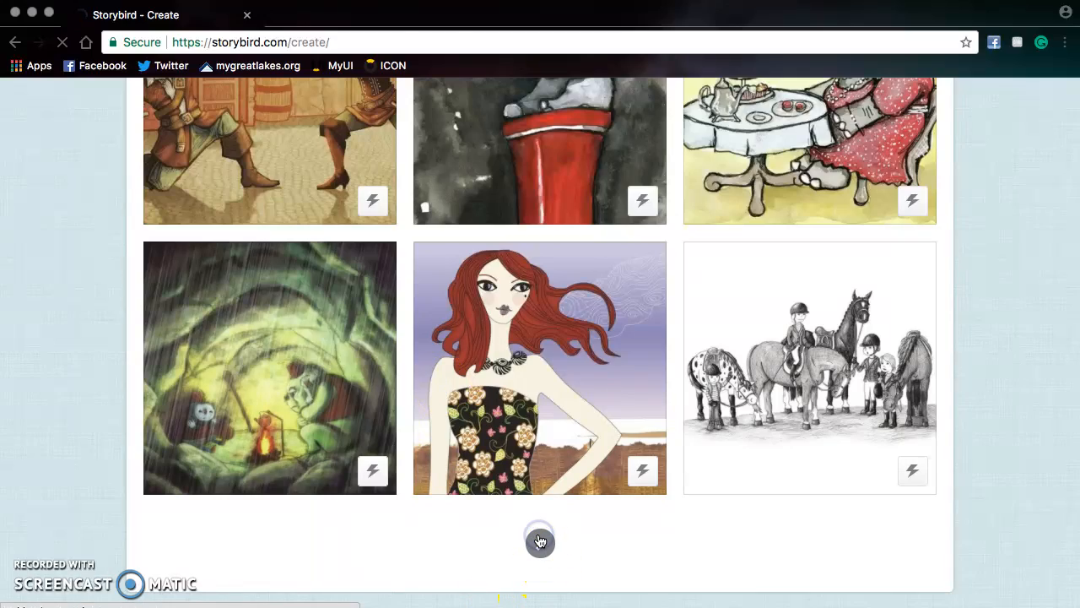
pyautogui.scroll(-6, 599, 458)
pyautogui.scroll(-3, 596, 460)
pyautogui.scroll(9, 596, 460)
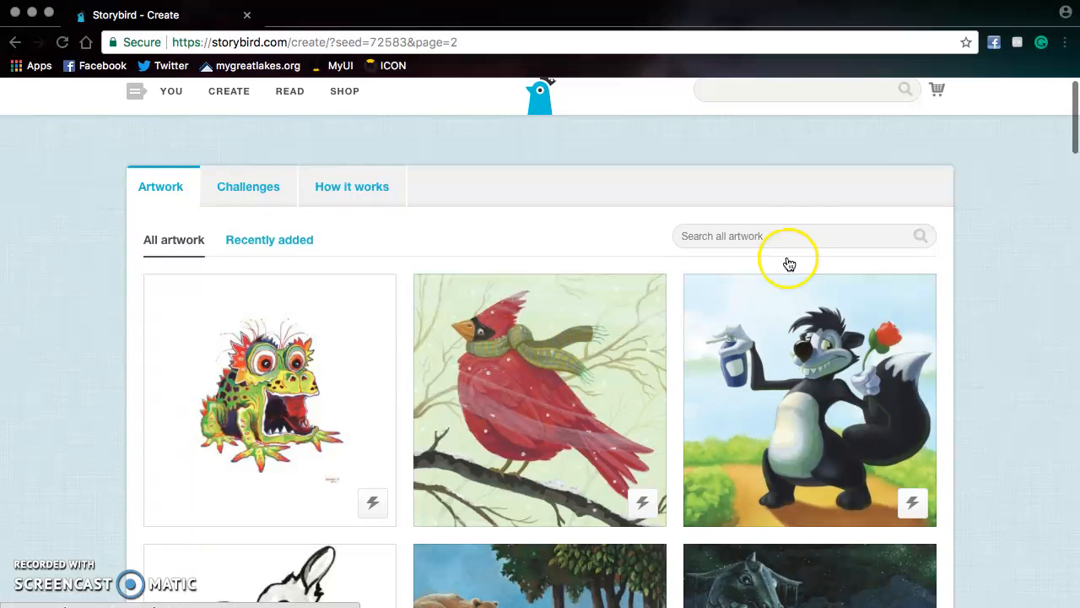
# Search all artwork for the suggested term "pumpkin"
pyautogui.click(796, 236)
pyautogui.write('Pum')
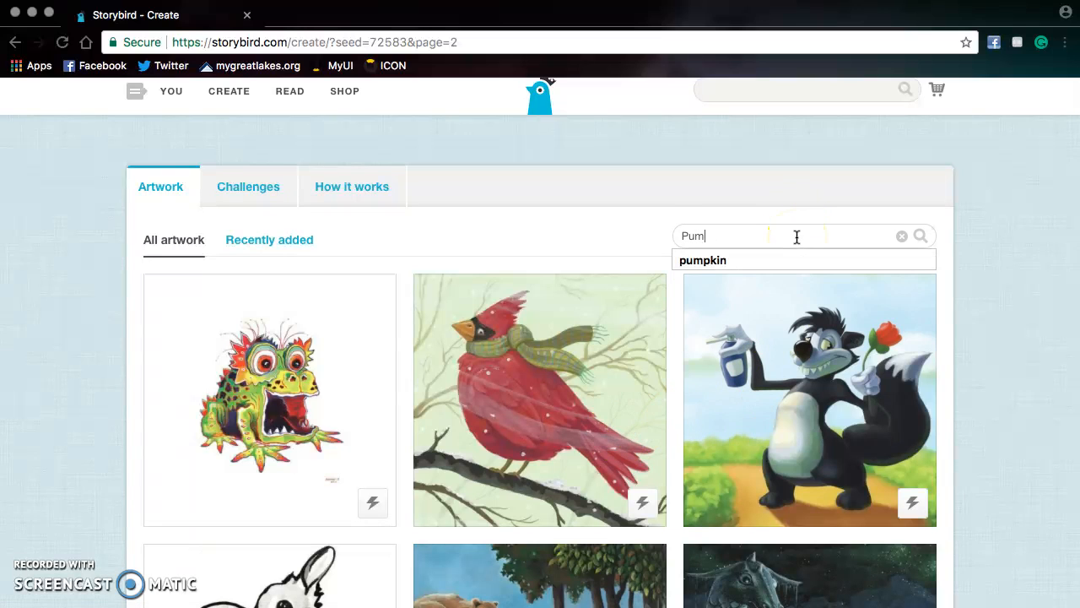
pyautogui.click(803, 263)
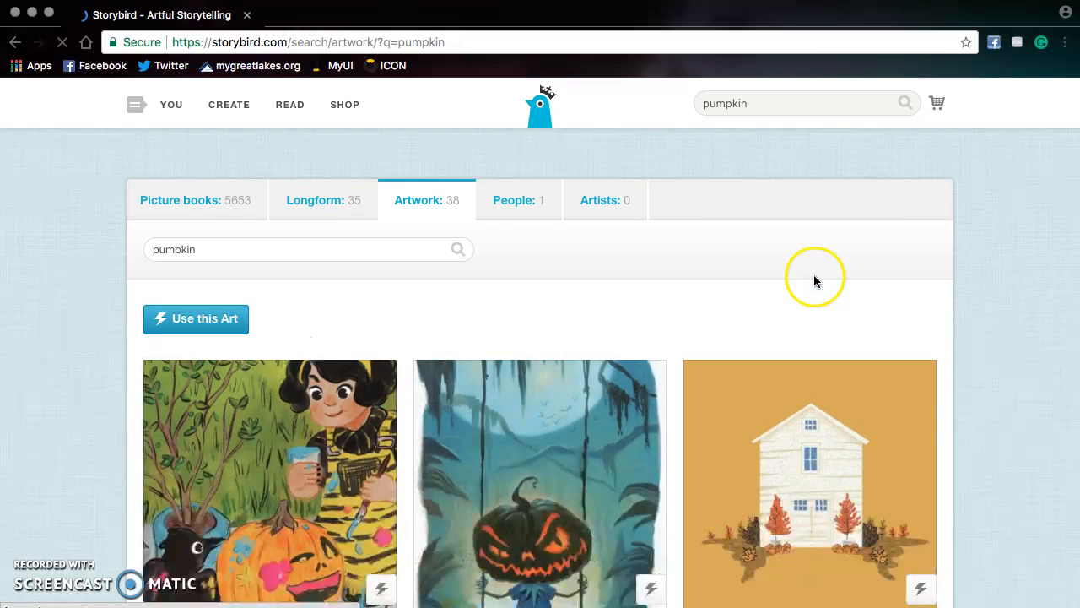
# Look through the pumpkin artwork and open the picture of mice living inside a large orange pumpkin
pyautogui.scroll(-8, 763, 330)
pyautogui.scroll(-10, 762, 330)
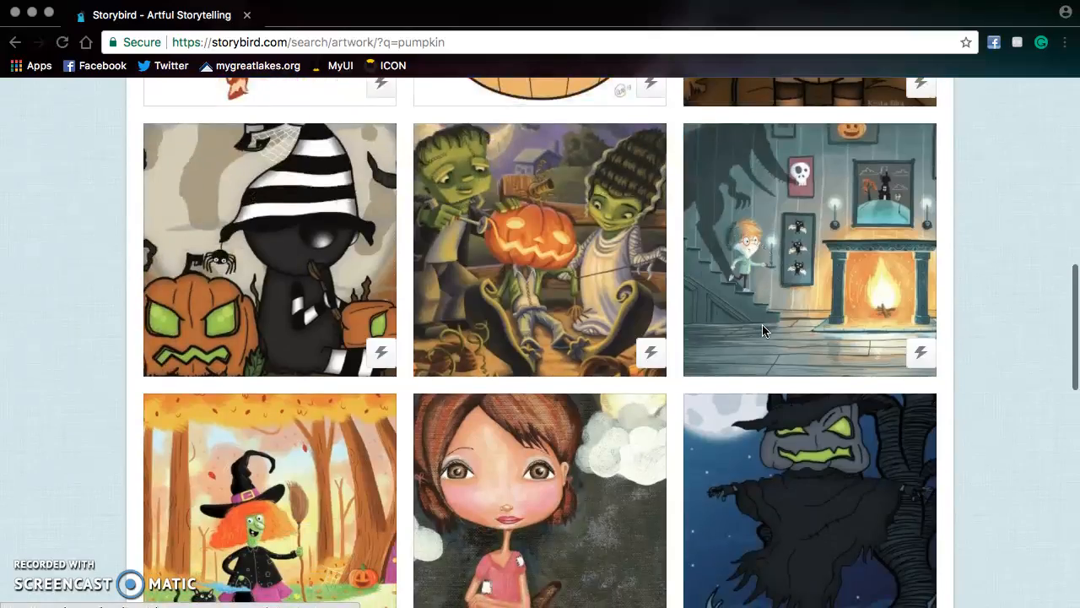
pyautogui.scroll(-10, 763, 330)
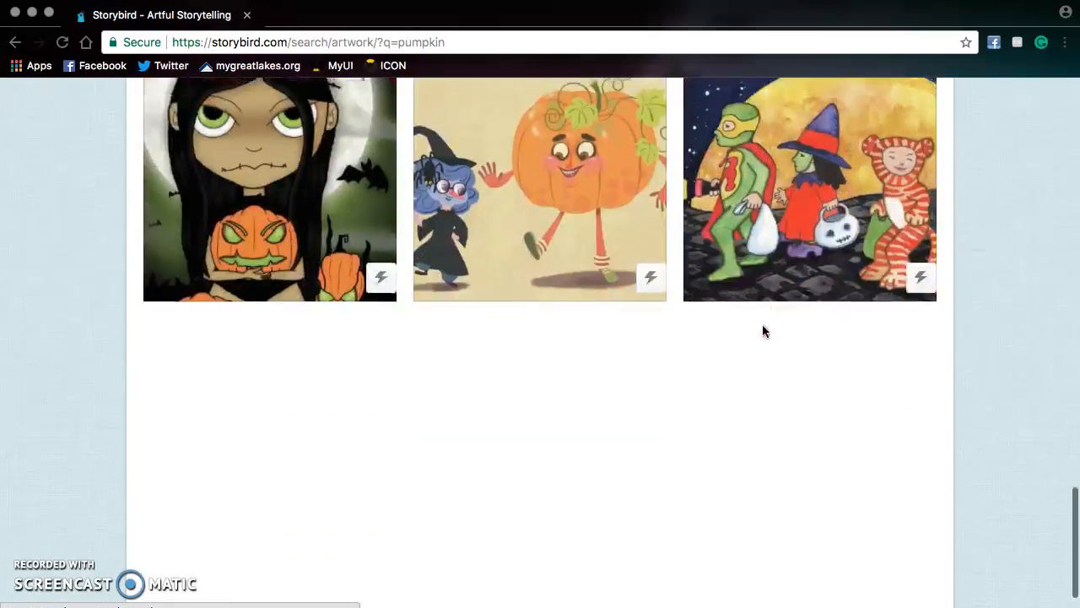
pyautogui.scroll(-10, 762, 330)
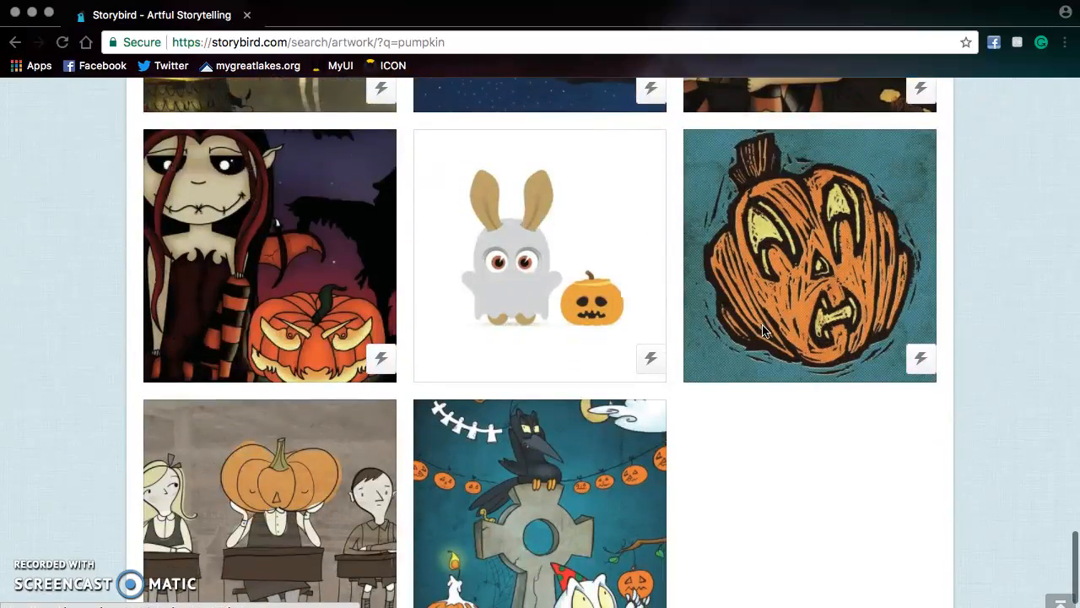
pyautogui.scroll(-2, 762, 330)
pyautogui.scroll(5, 762, 330)
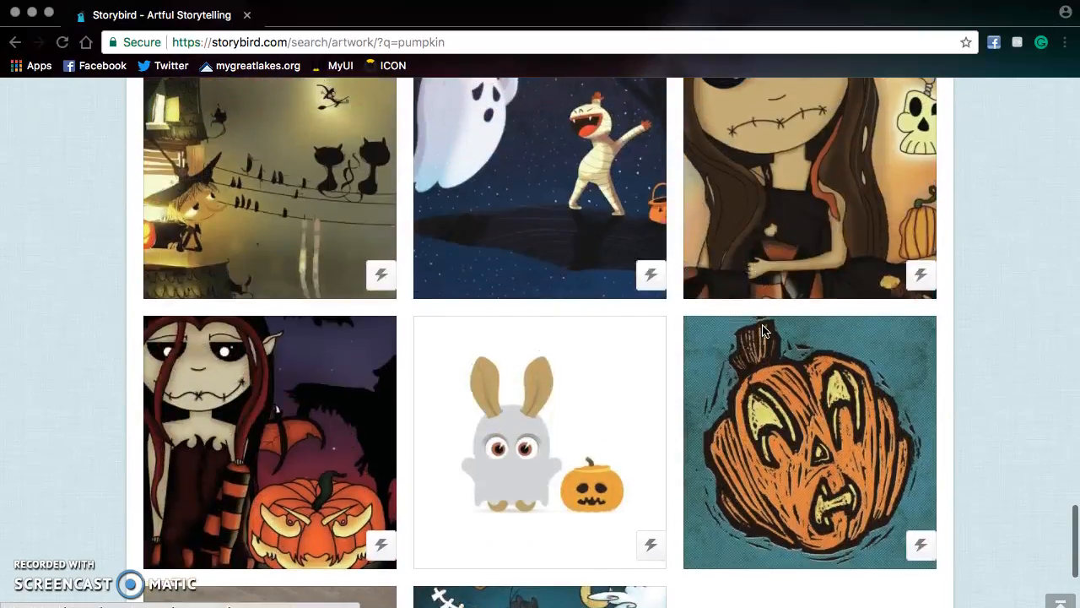
pyautogui.scroll(10, 762, 330)
pyautogui.scroll(-1, 765, 331)
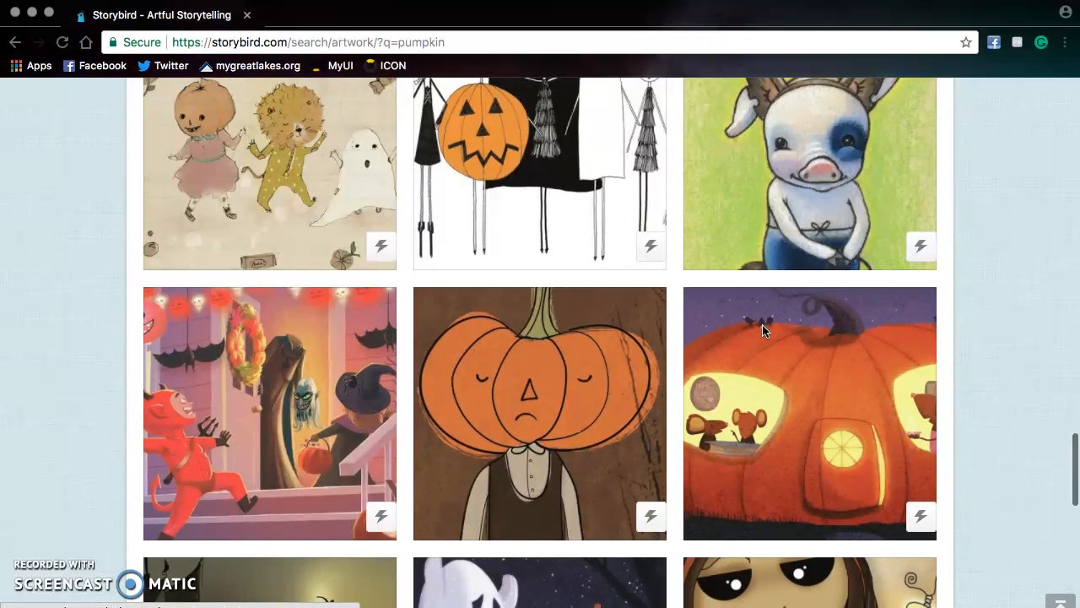
pyautogui.click(794, 362)
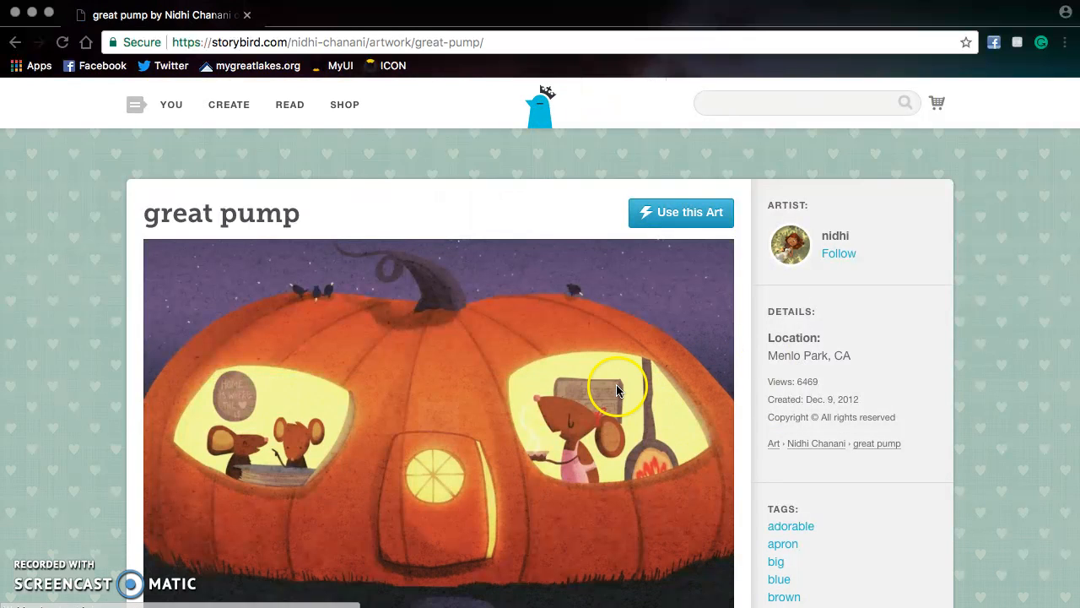
# Examine the "great pump" artwork page and use this art to start a new picture book
pyautogui.scroll(-3, 616, 390)
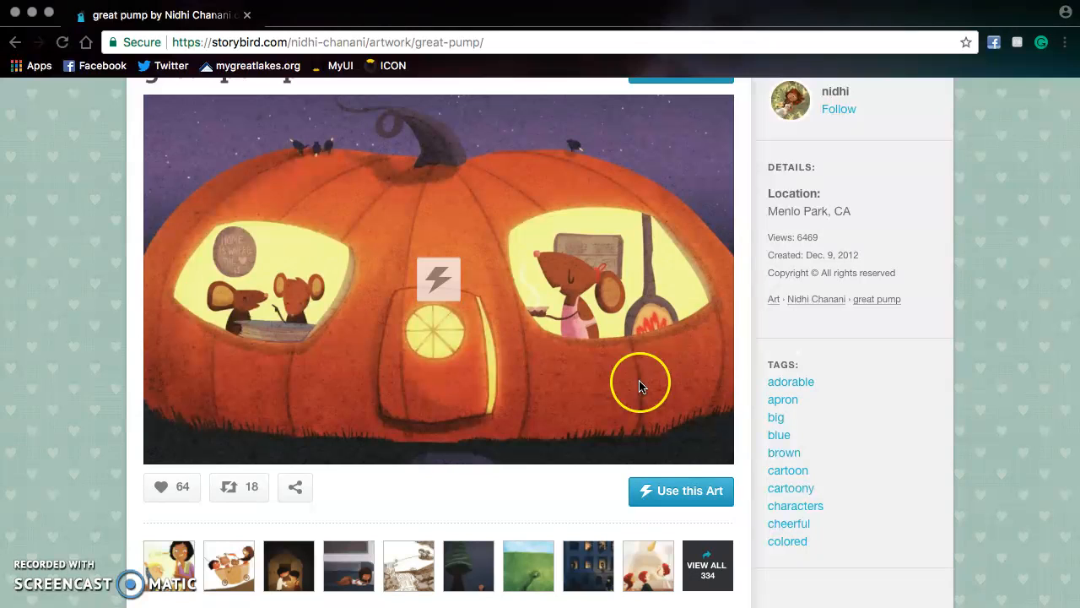
pyautogui.scroll(3, 561, 370)
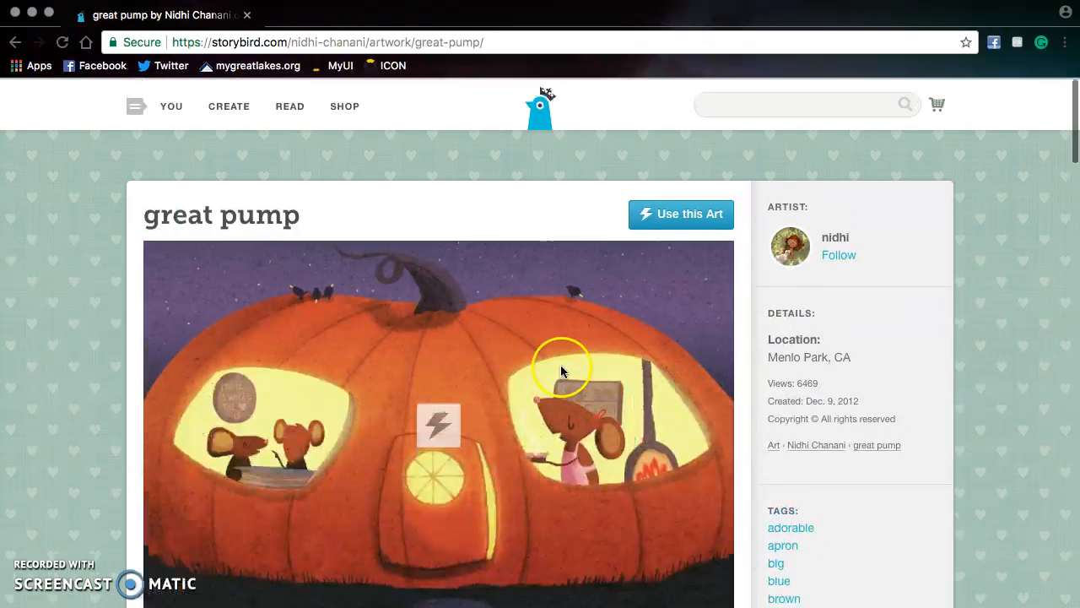
pyautogui.click(677, 223)
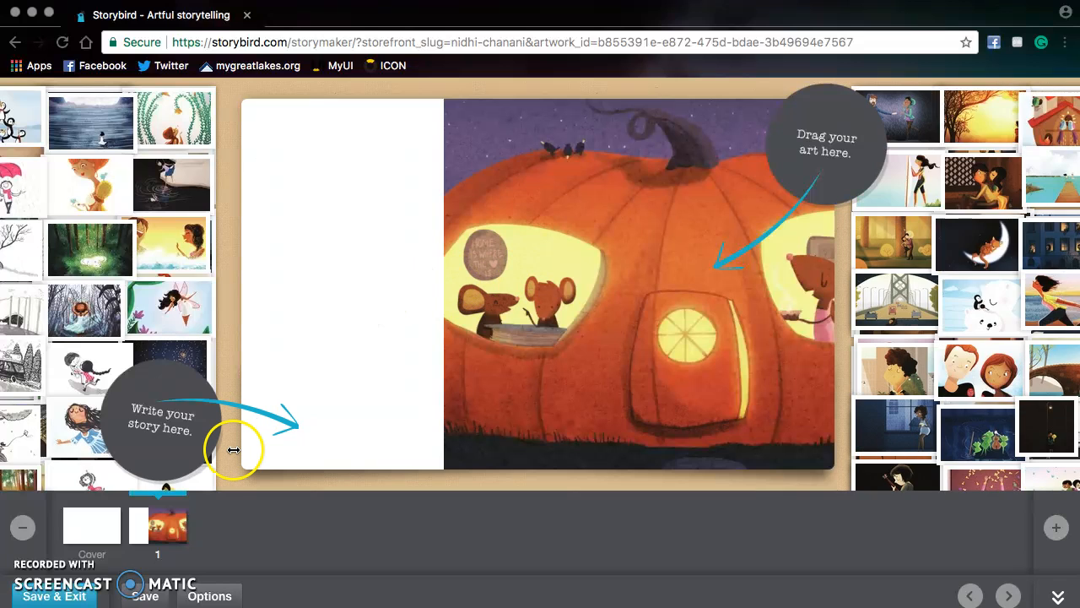
# Open the book's cover page and apply the Classic cover style
pyautogui.click(92, 536)
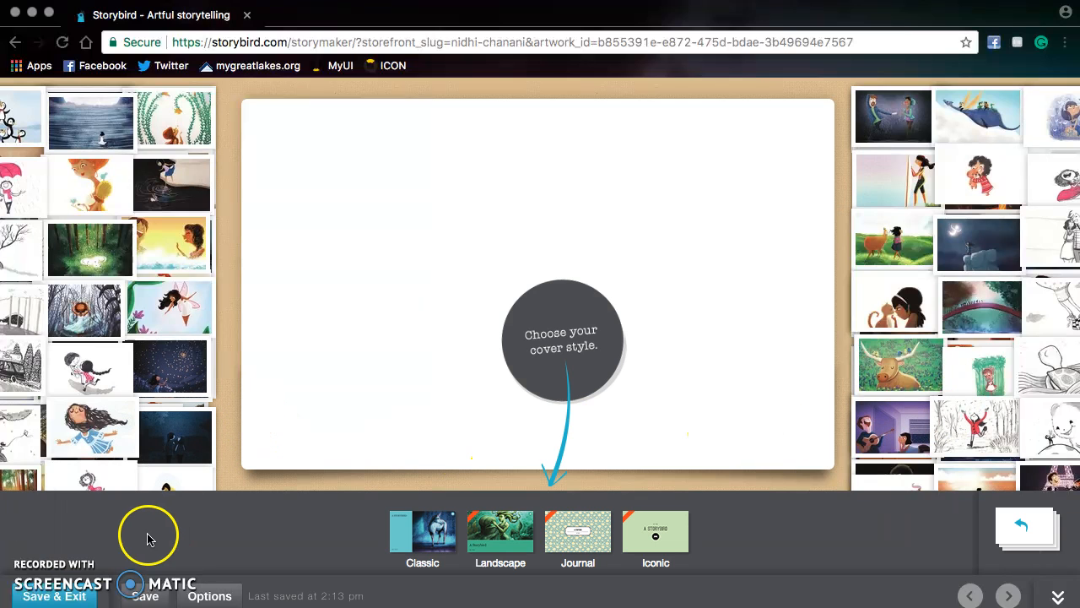
pyautogui.click(417, 542)
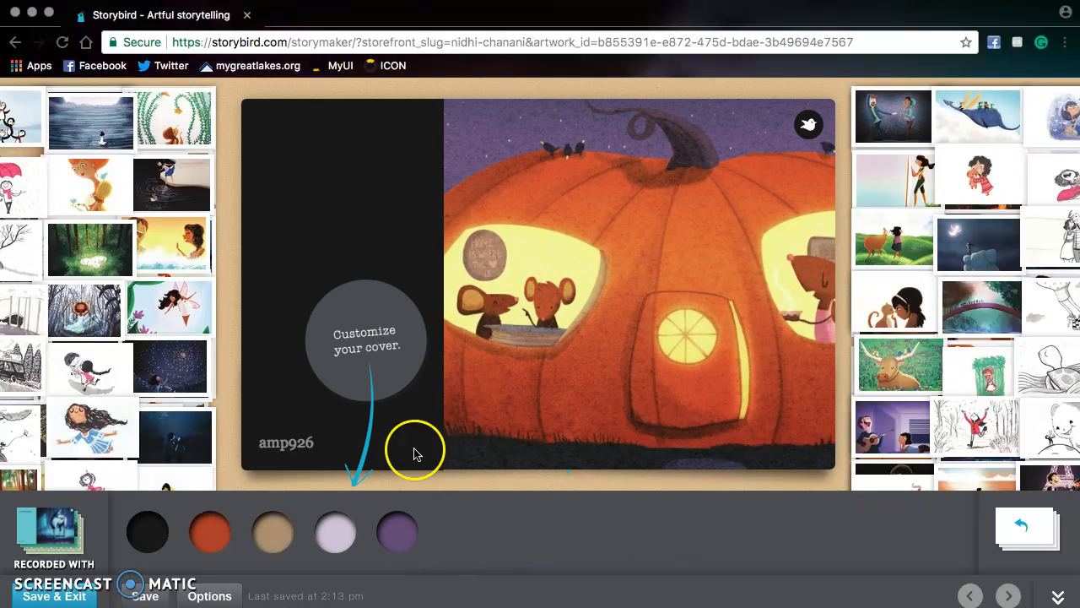
# Replace the username on the cover with the author's first name, and enter "Pumpkin" as the title
pyautogui.click(301, 442)
pyautogui.click(211, 449)
pyautogui.write('Ab')
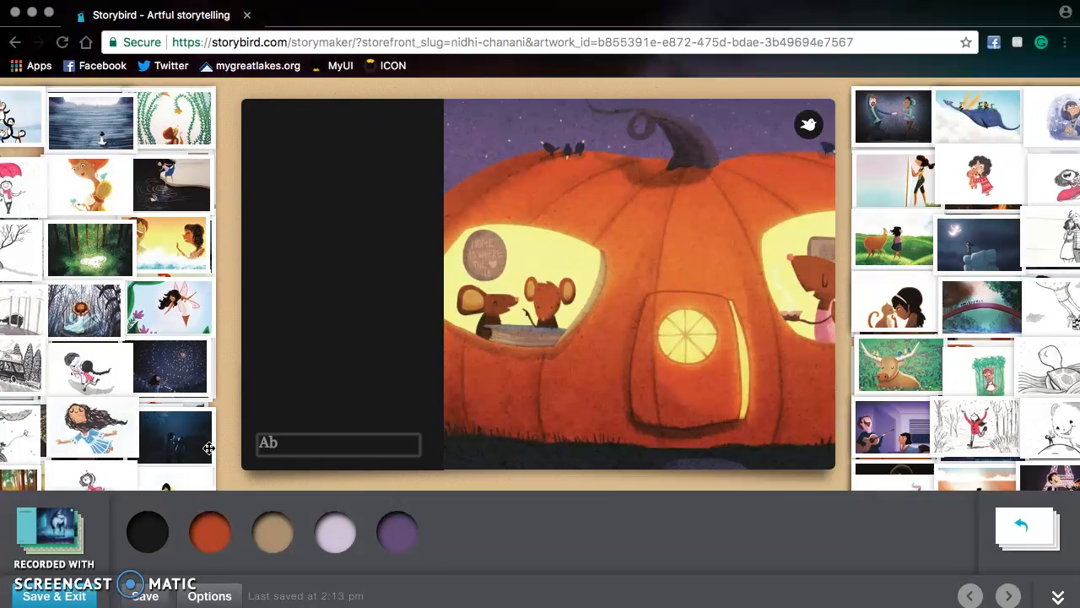
pyautogui.write('by')
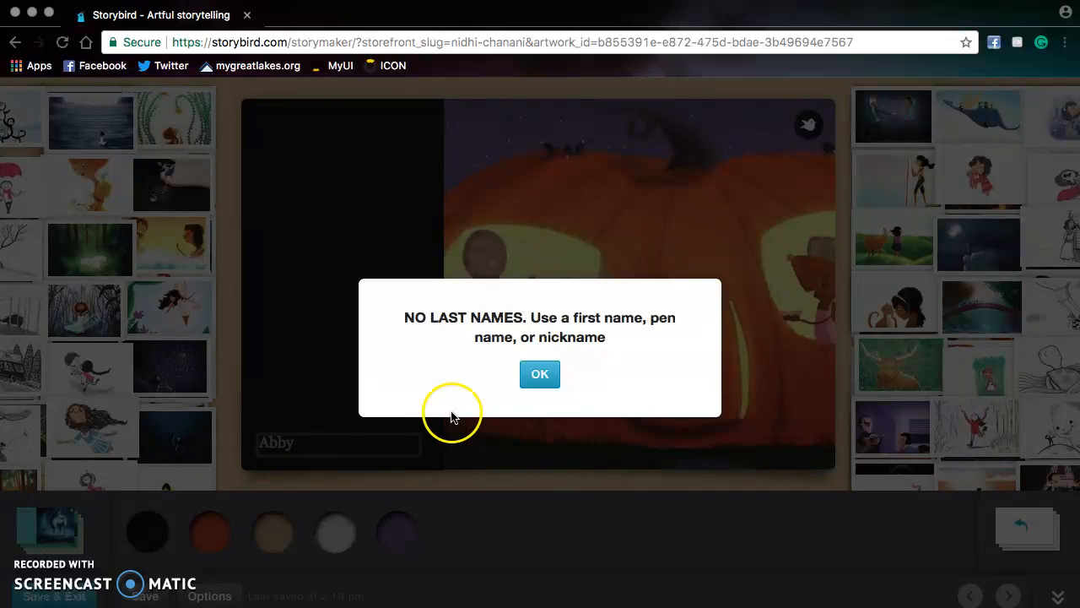
pyautogui.click(541, 374)
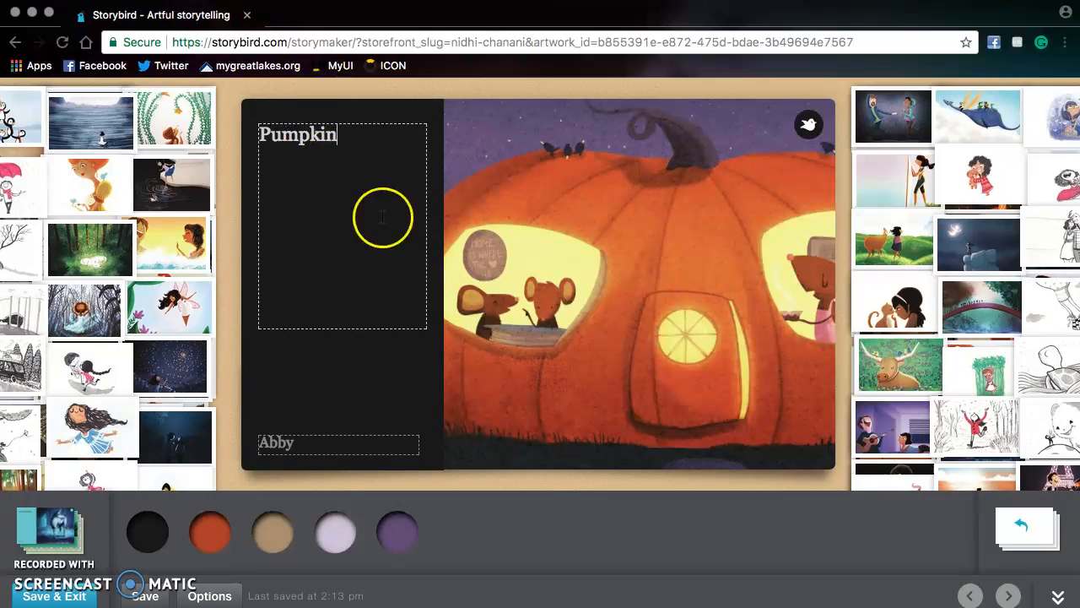
# Try the purple, lavender, tan and red cover colours, and return the cover to black
pyautogui.click(395, 528)
pyautogui.click(338, 532)
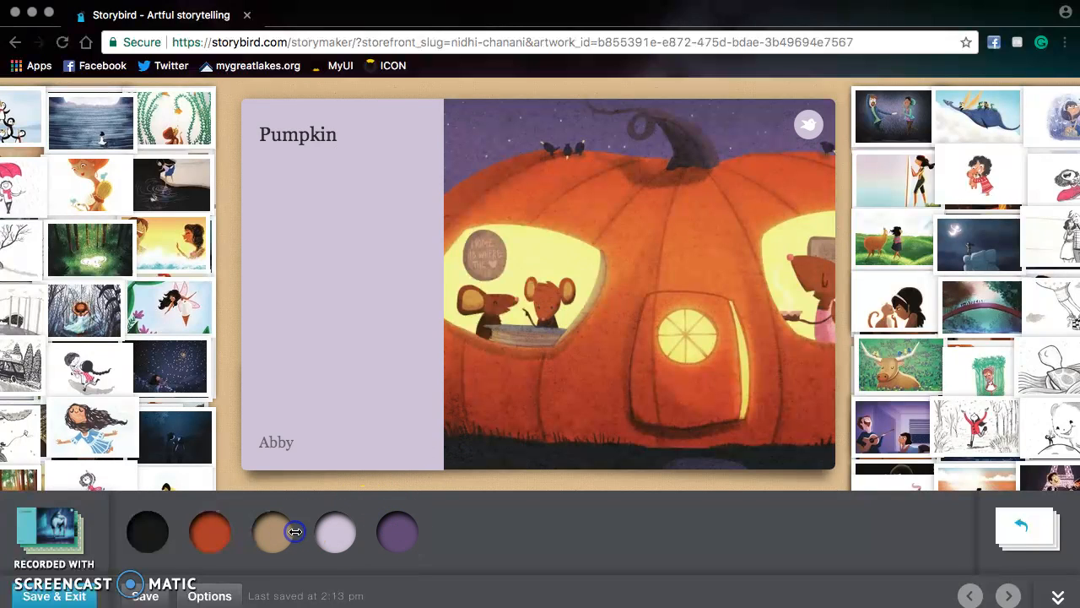
pyautogui.click(267, 534)
pyautogui.click(209, 534)
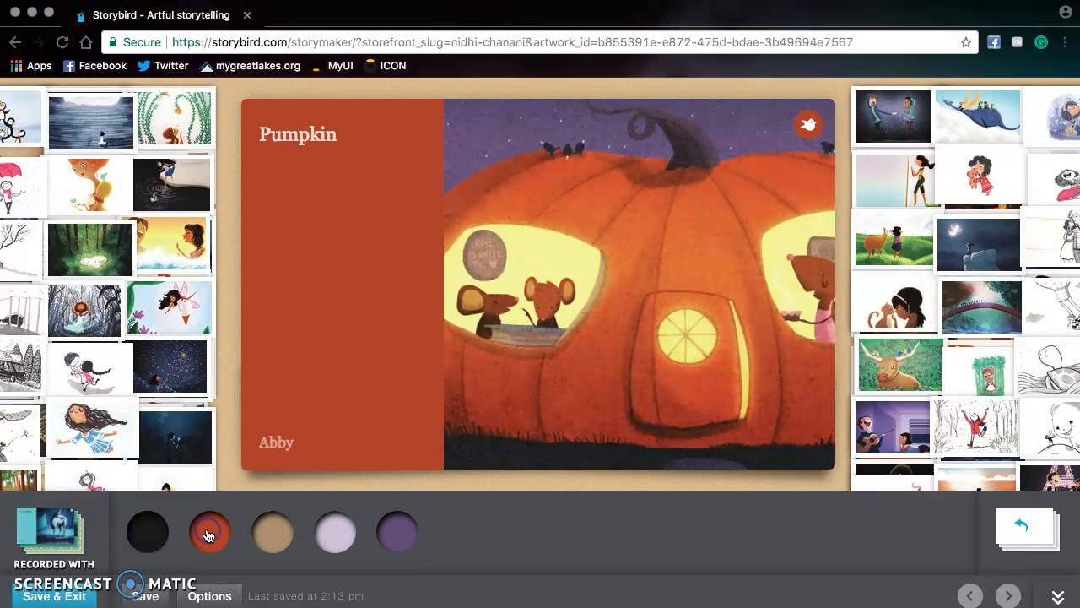
pyautogui.click(148, 544)
pyautogui.click(158, 591)
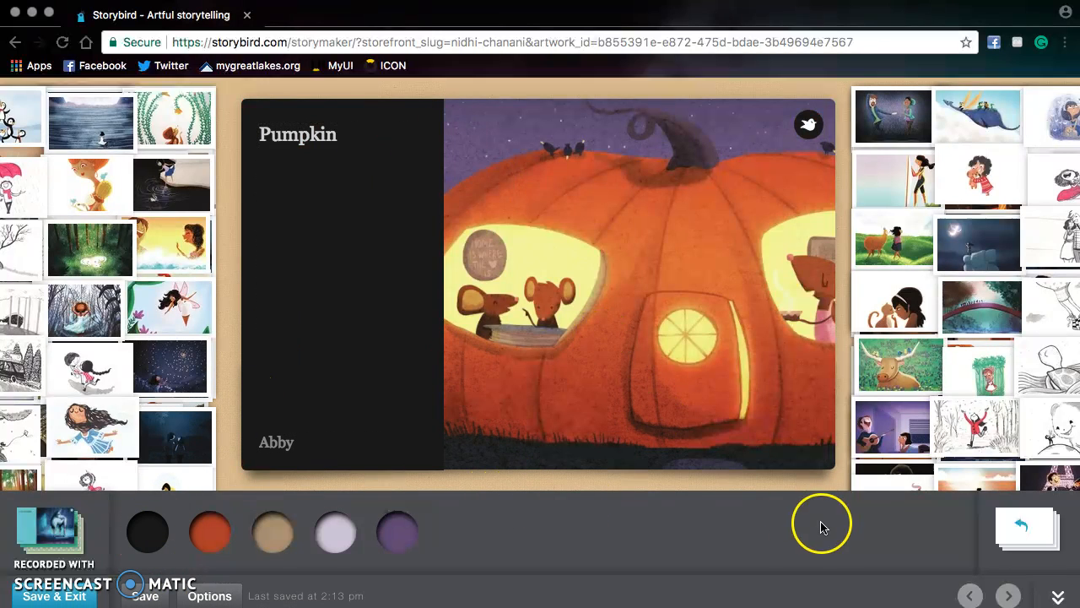
# Return to page 1 and write "This is a pumpkin house." in its story text area
pyautogui.click(1023, 533)
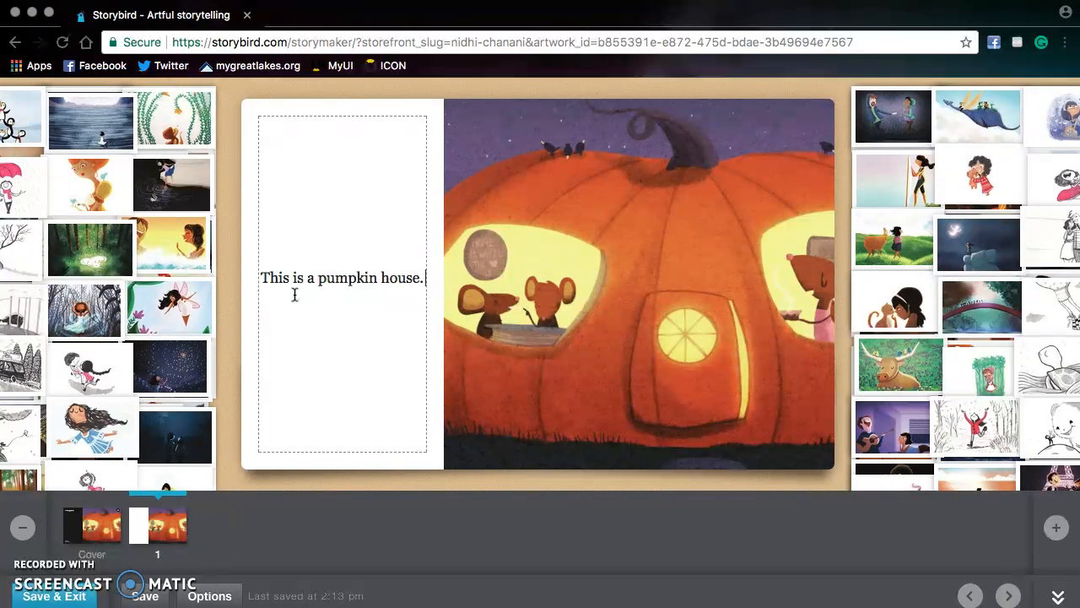
pyautogui.click(270, 543)
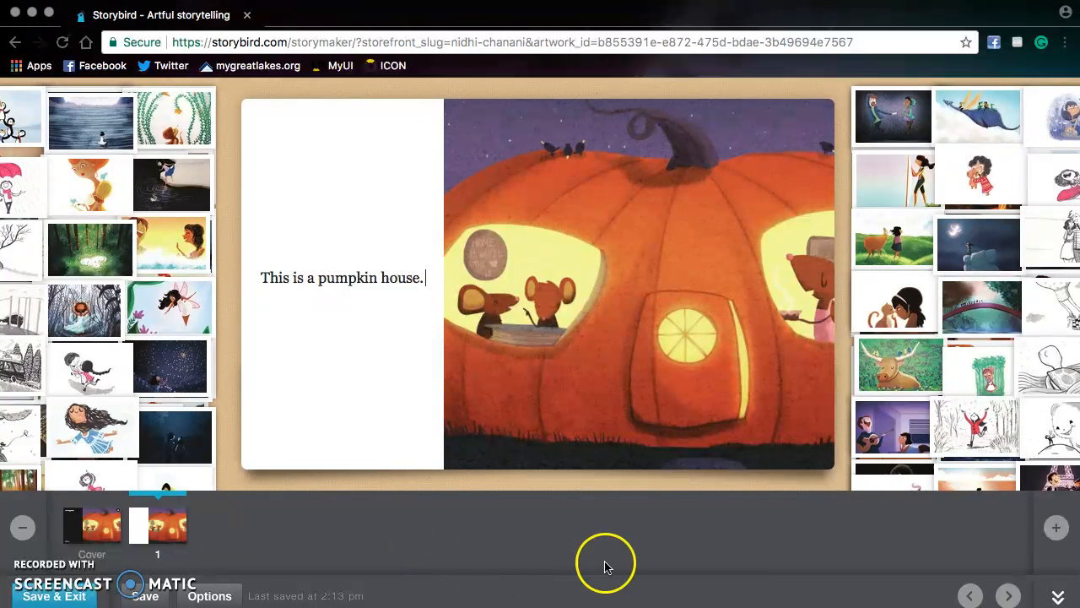
# Reposition the pumpkin artwork on page 1 so it spans the full page width above the story text
pyautogui.moveTo(631, 330); pyautogui.dragTo(669, 324)
pyautogui.moveTo(588, 276); pyautogui.dragTo(382, 297)
pyautogui.moveTo(482, 228); pyautogui.dragTo(573, 154)
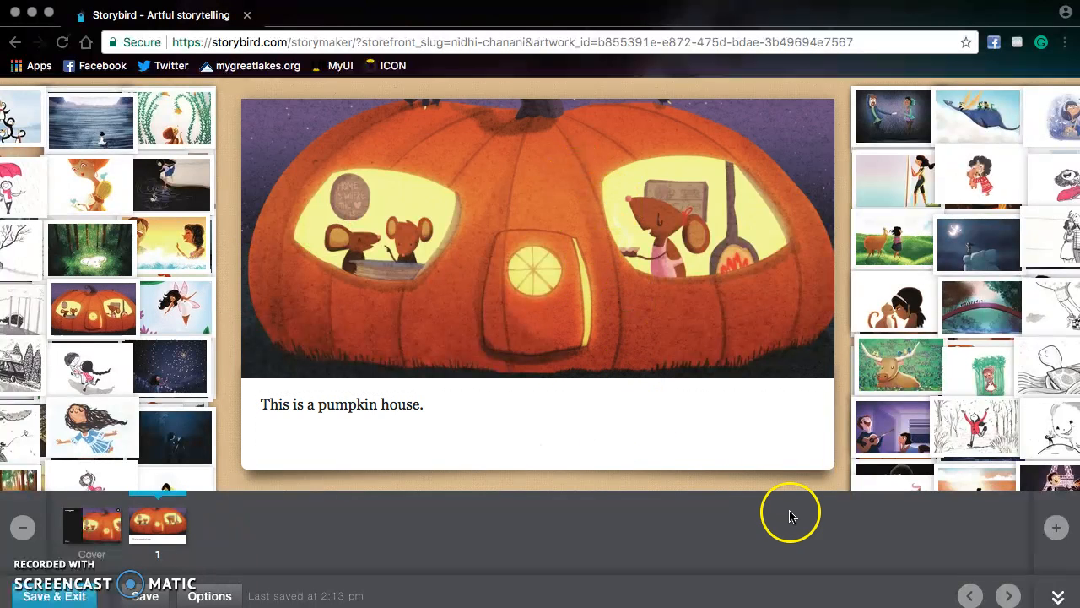
# Add page 2 and move pictures in the artwork pile aside to uncover the artwork beneath them
pyautogui.click(1058, 528)
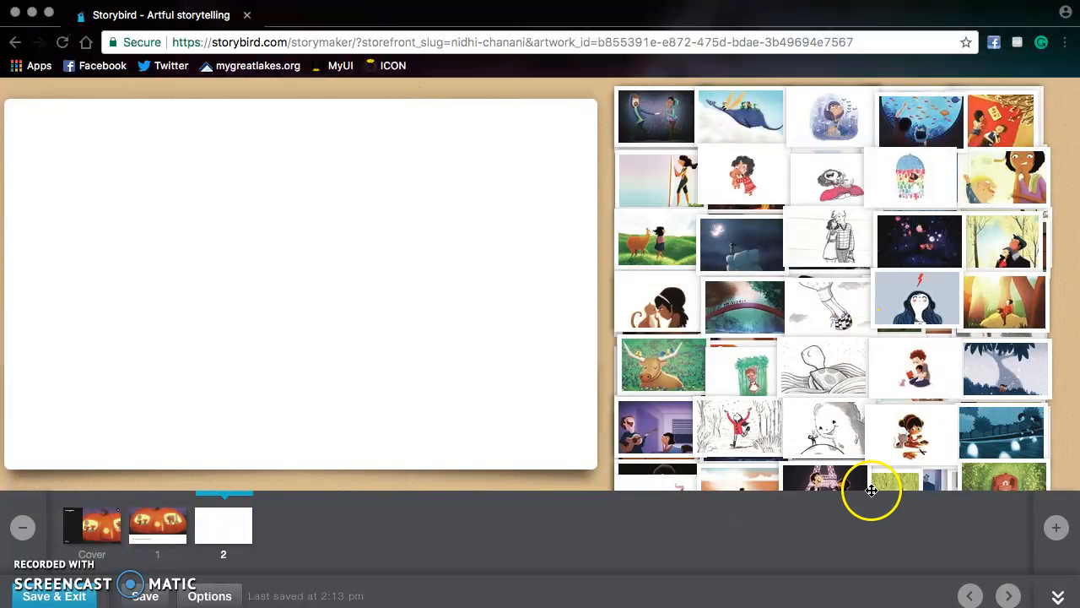
pyautogui.moveTo(873, 490); pyautogui.dragTo(883, 406)
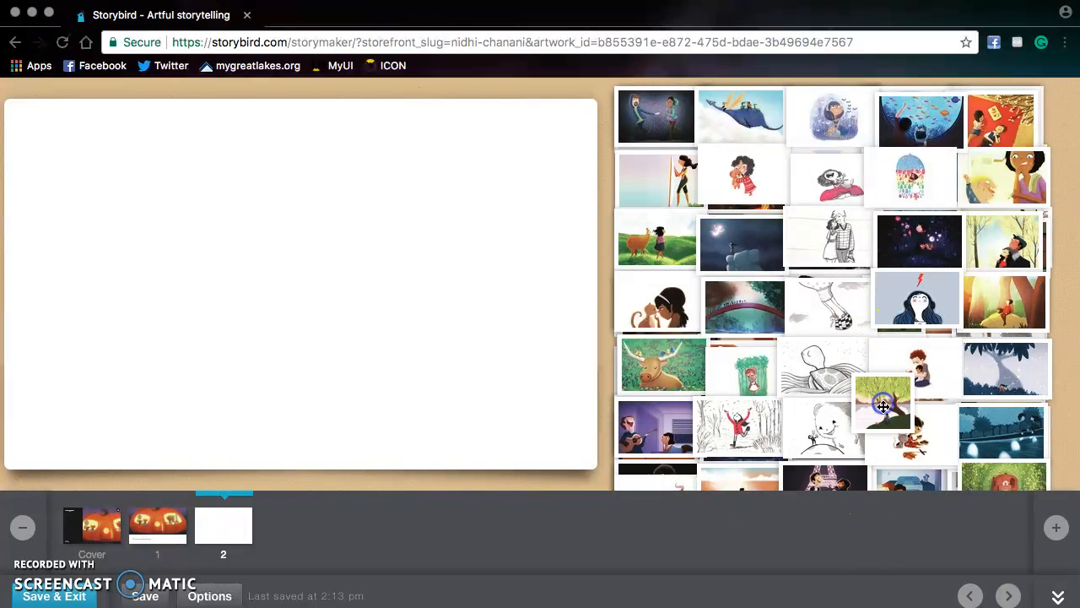
pyautogui.moveTo(835, 485); pyautogui.dragTo(836, 357)
pyautogui.moveTo(760, 477); pyautogui.dragTo(759, 368)
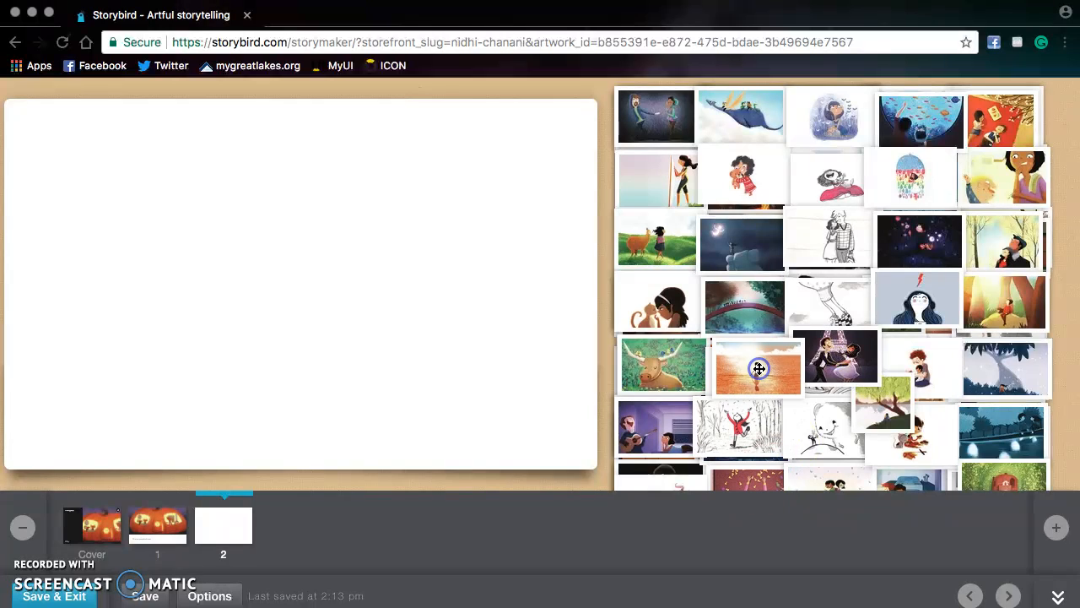
pyautogui.moveTo(813, 465); pyautogui.dragTo(827, 367)
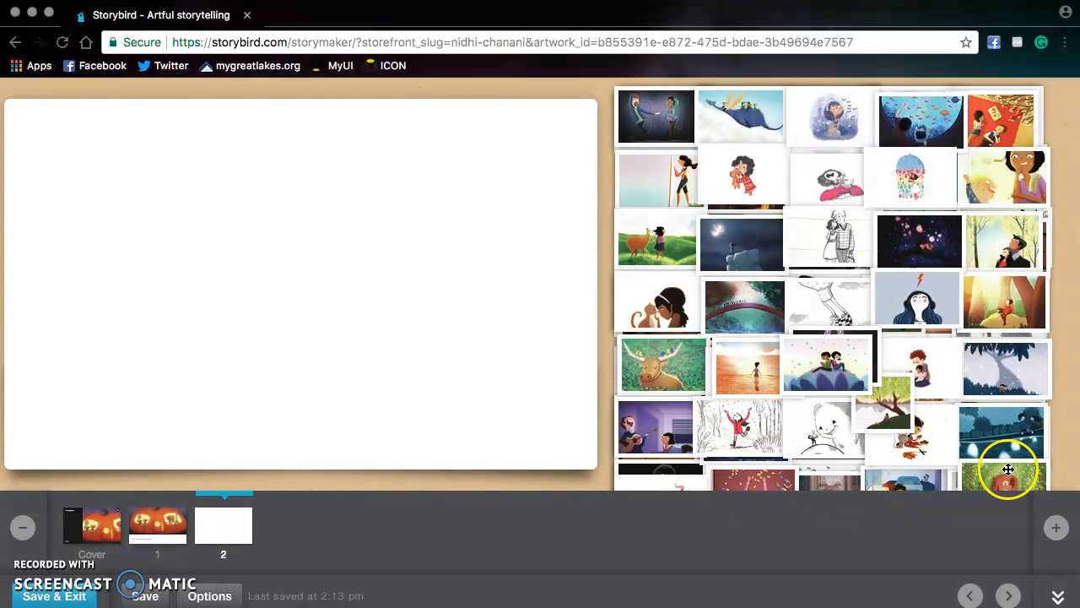
pyautogui.moveTo(1001, 470); pyautogui.dragTo(1000, 390)
pyautogui.moveTo(979, 479); pyautogui.dragTo(961, 375)
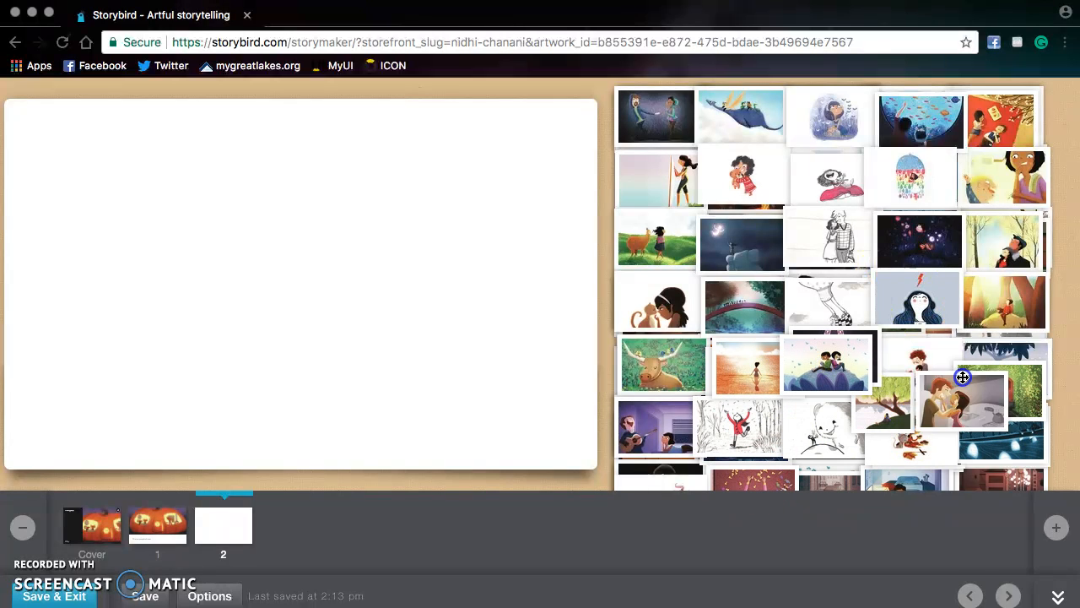
pyautogui.moveTo(881, 355); pyautogui.dragTo(881, 325)
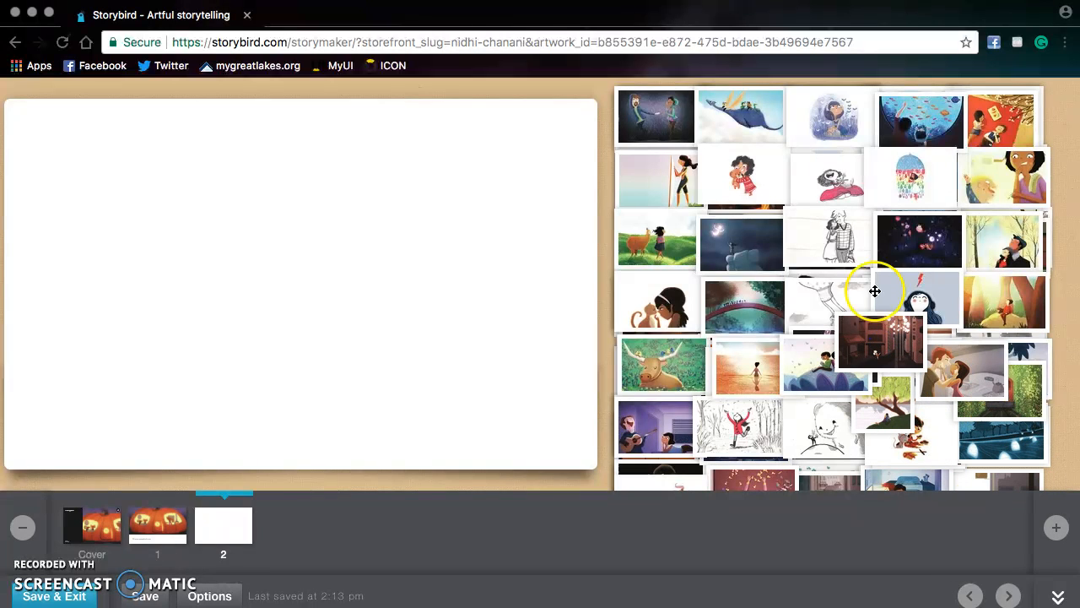
# Uncover the night-time apartment building artwork and place it so it fills the whole of page 2
pyautogui.moveTo(845, 258); pyautogui.dragTo(849, 300)
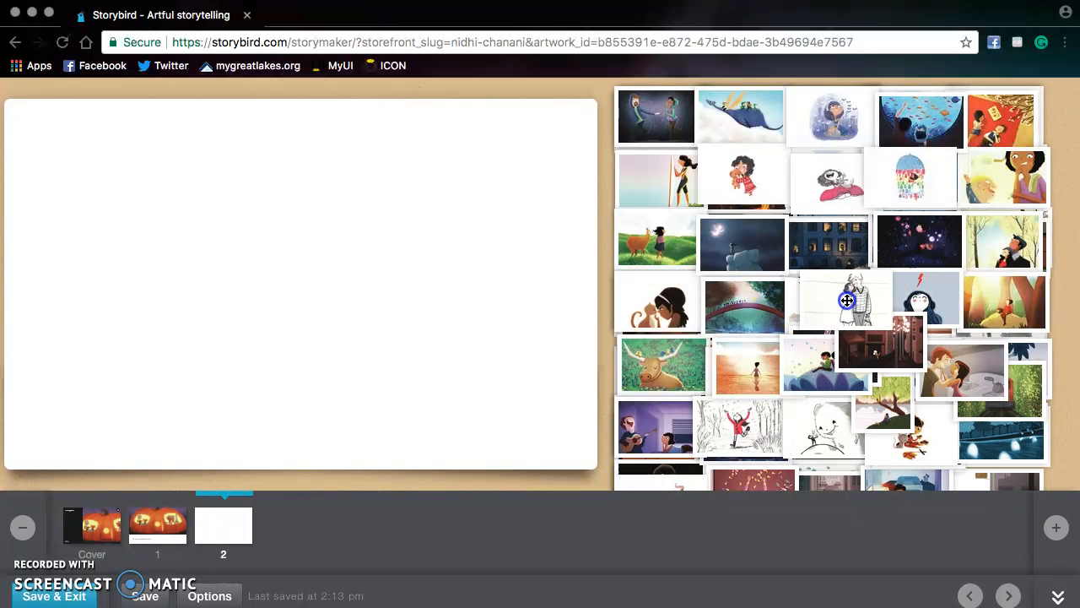
pyautogui.click(832, 224)
pyautogui.moveTo(833, 225); pyautogui.dragTo(349, 256)
pyautogui.moveTo(474, 242); pyautogui.dragTo(564, 236)
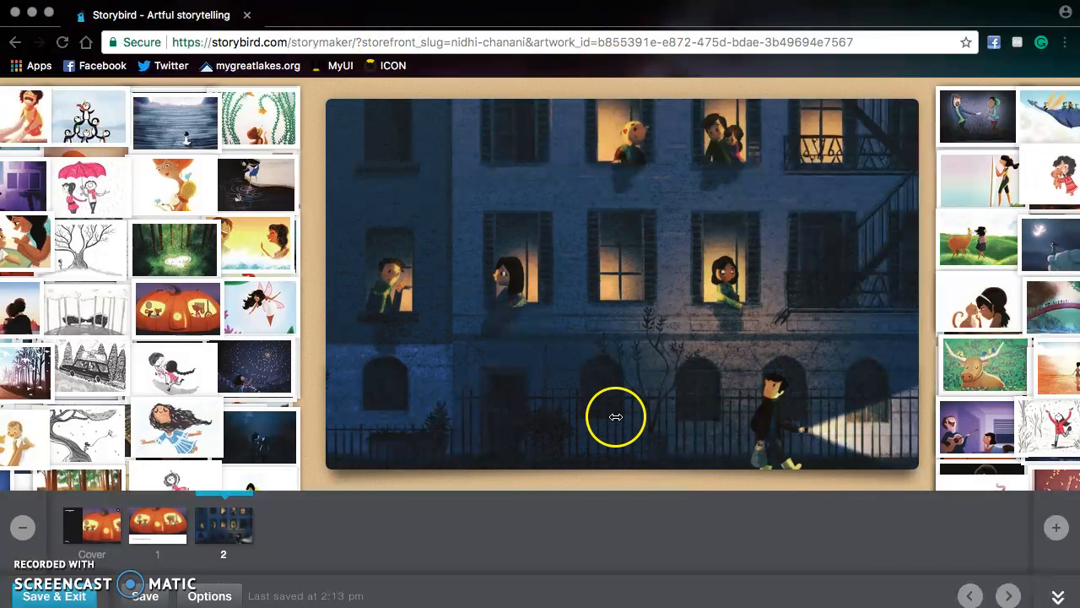
# Add page 3 with the girl-and-starry-sky artwork across its lower part, and write "Lola looks at the stars." above it
pyautogui.click(1056, 527)
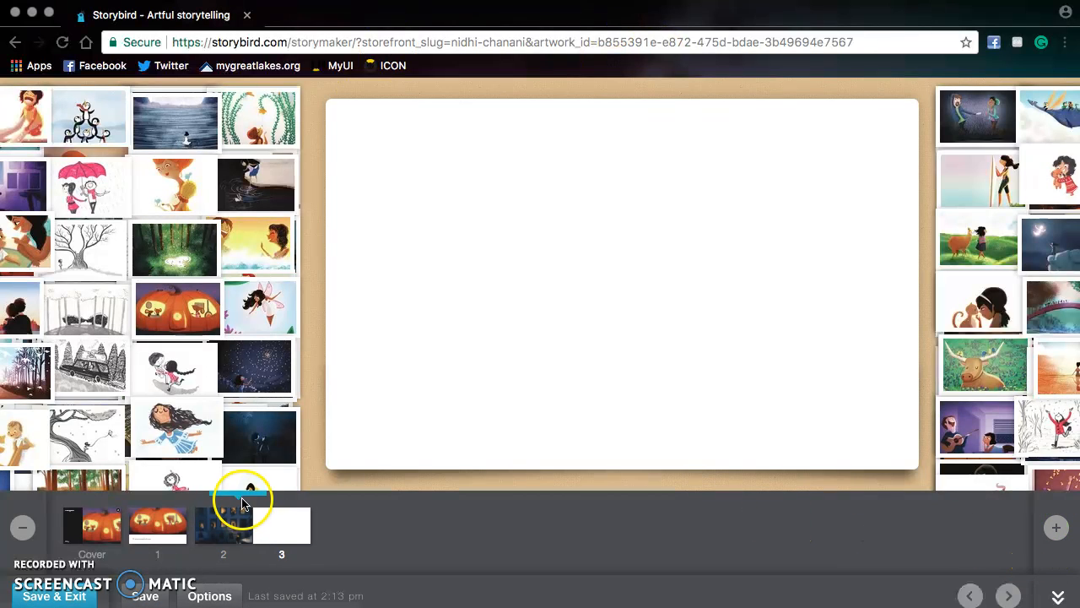
pyautogui.moveTo(258, 386); pyautogui.dragTo(495, 389)
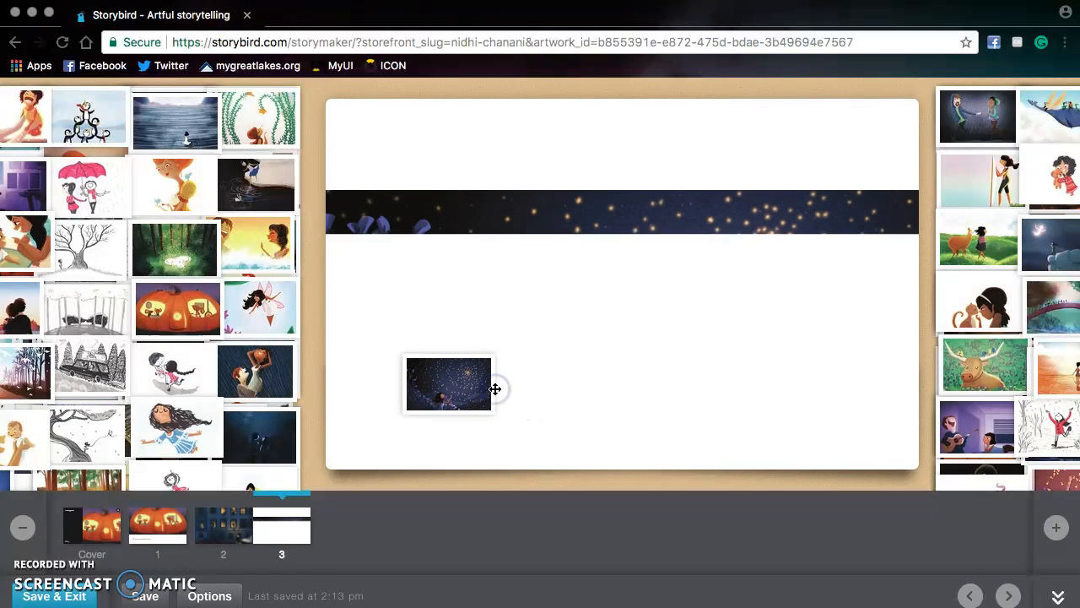
pyautogui.click(535, 157)
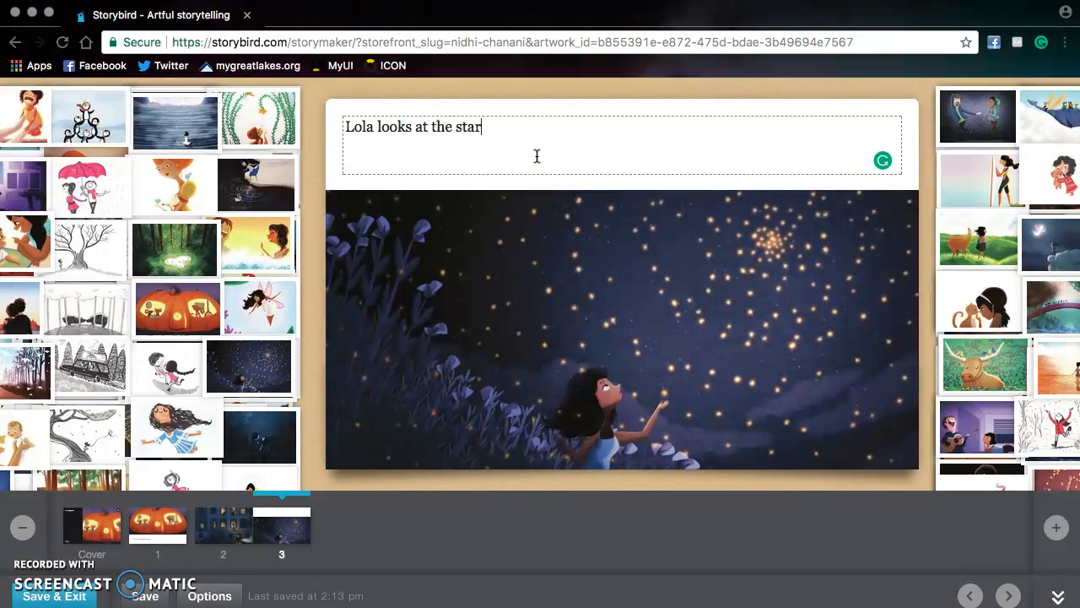
pyautogui.hscroll(-1, 450, 271)
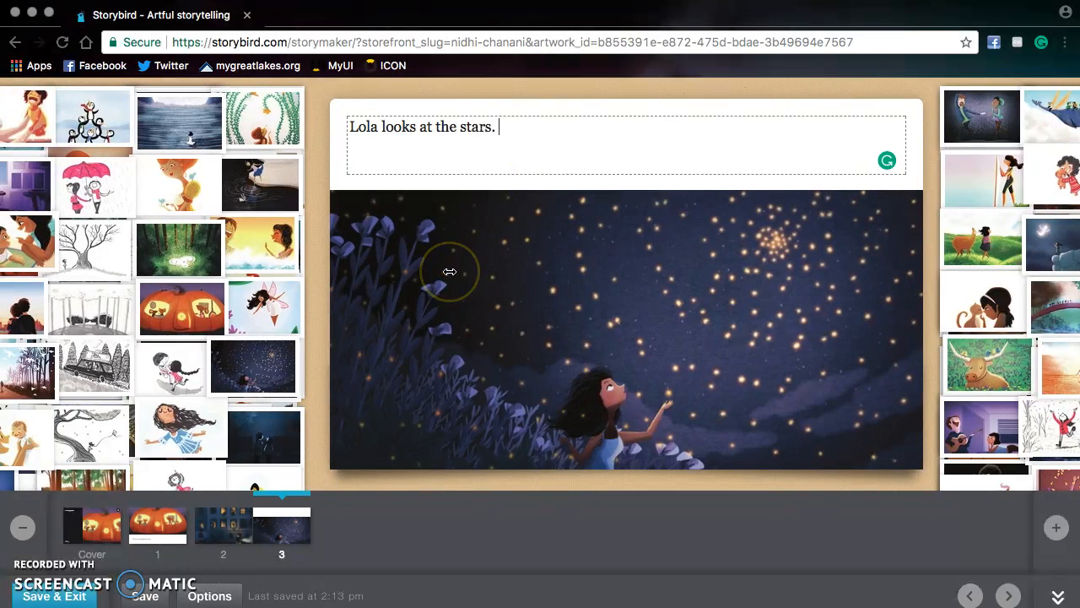
pyautogui.hscroll(-2, 450, 271)
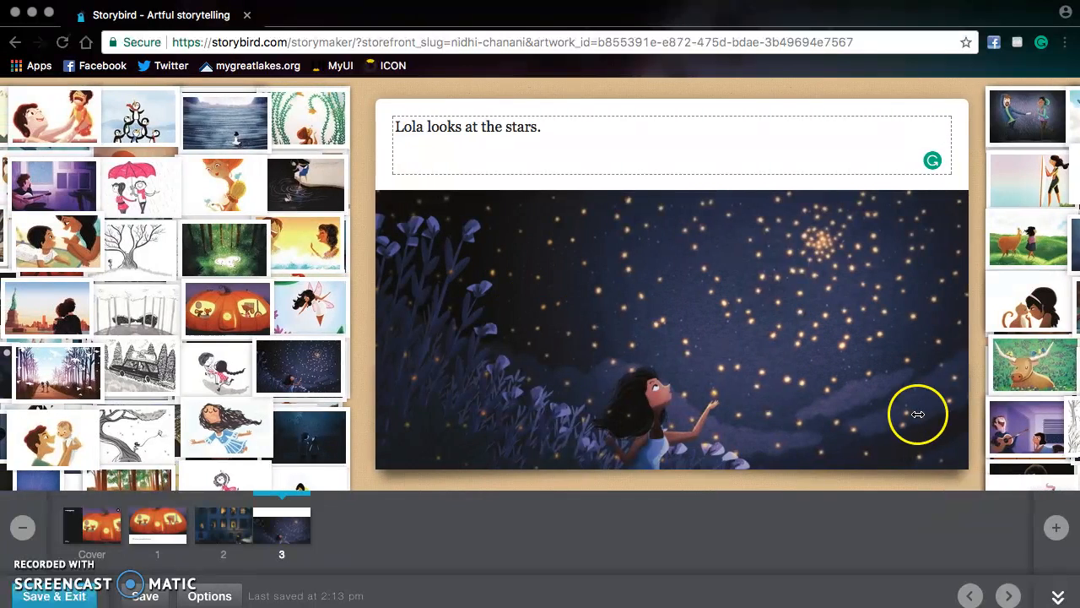
# Add page 4 and move the bedtime, guitar and pink umbrella pictures aside to uncover more artwork
pyautogui.click(1056, 528)
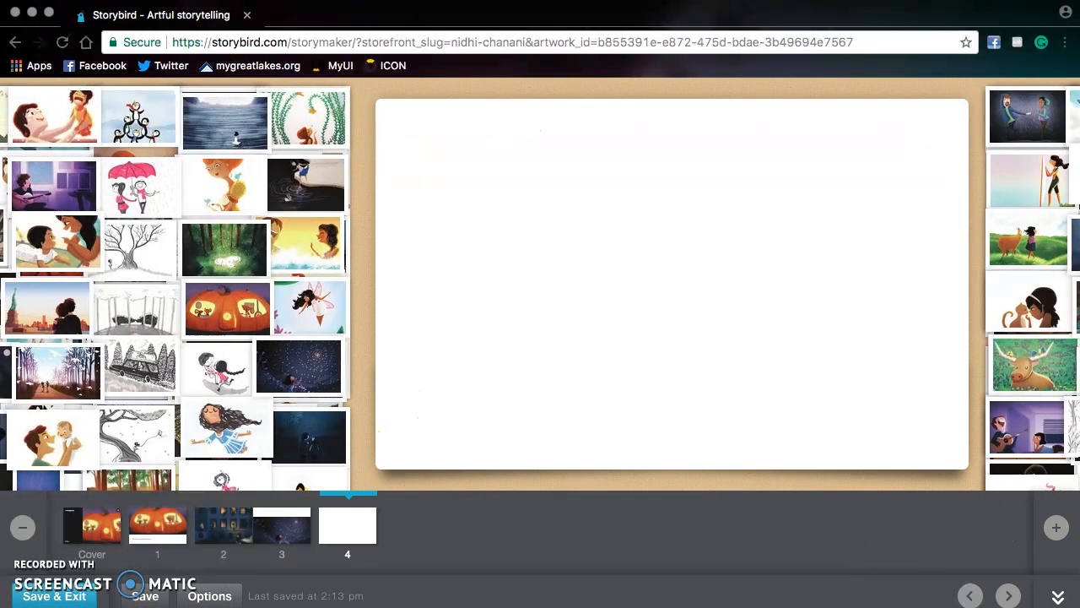
pyautogui.hscroll(-1, 77, 271)
pyautogui.moveTo(73, 243); pyautogui.dragTo(257, 221)
pyautogui.moveTo(72, 189); pyautogui.dragTo(96, 314)
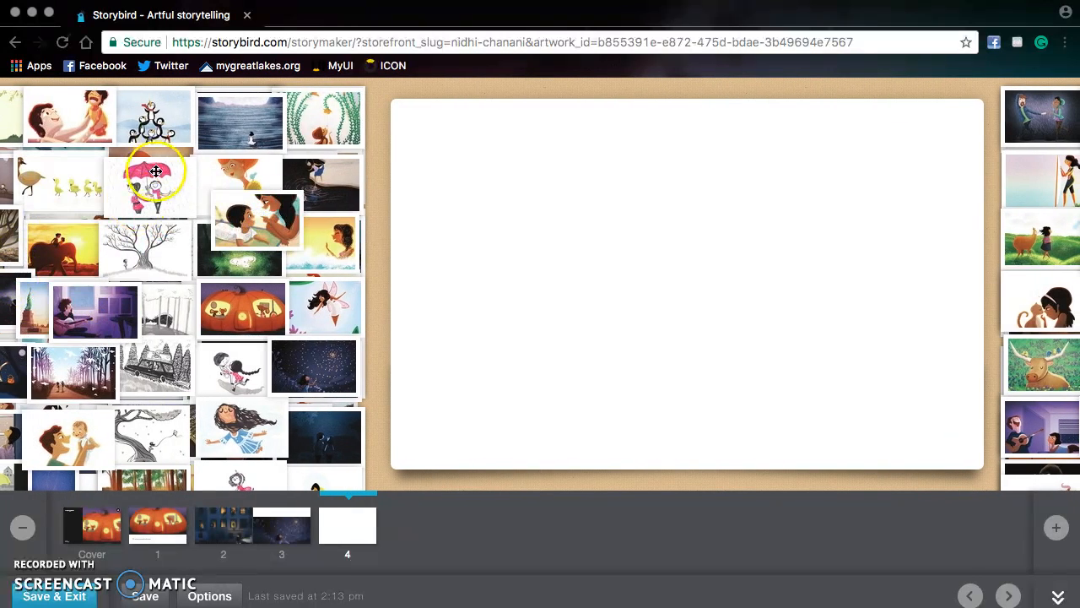
pyautogui.moveTo(153, 188); pyautogui.dragTo(155, 301)
# Try the orange-haired woman, girl-at-the-water and fairy artworks on page 4
pyautogui.moveTo(236, 189); pyautogui.dragTo(525, 187)
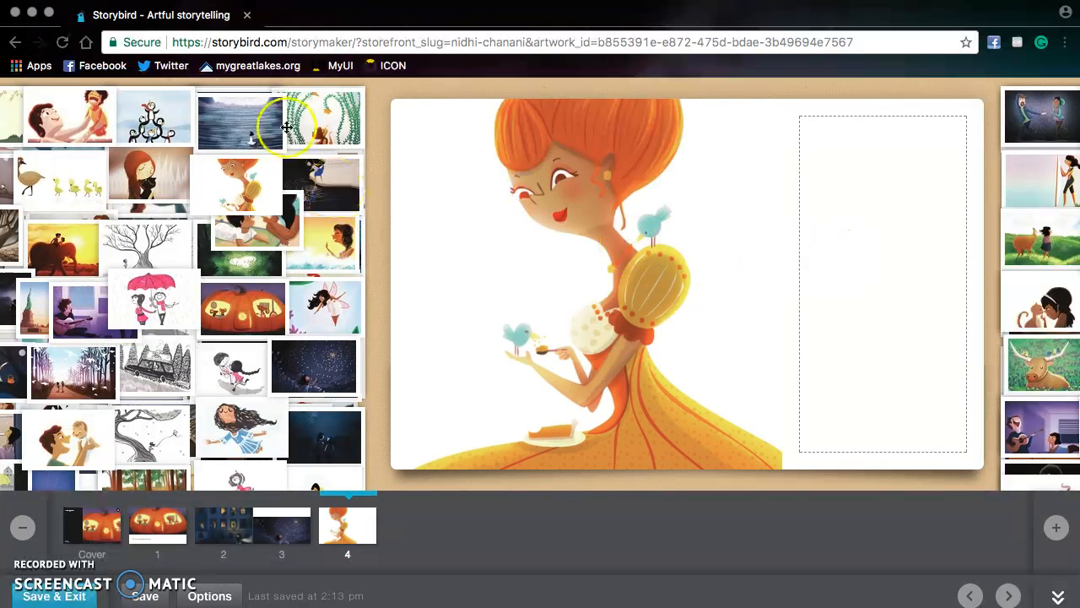
pyautogui.moveTo(325, 182); pyautogui.dragTo(535, 228)
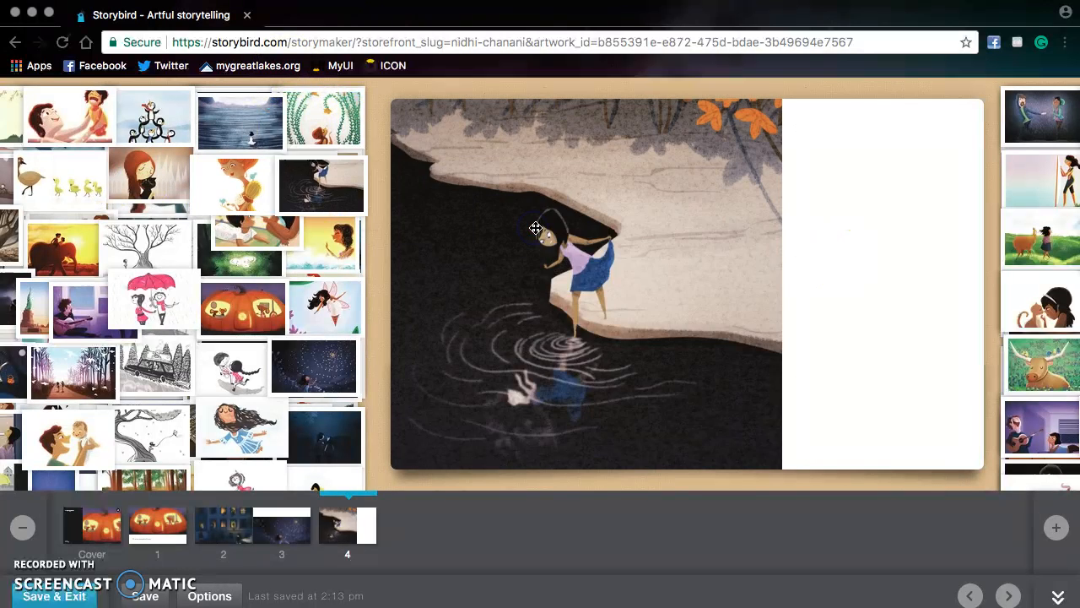
pyautogui.moveTo(337, 305); pyautogui.dragTo(528, 234)
# Place the dark night artwork of two figures on page 4 and write "Sally and Bill got lost in the forest." beside it
pyautogui.moveTo(309, 393); pyautogui.dragTo(526, 374)
pyautogui.click(809, 313)
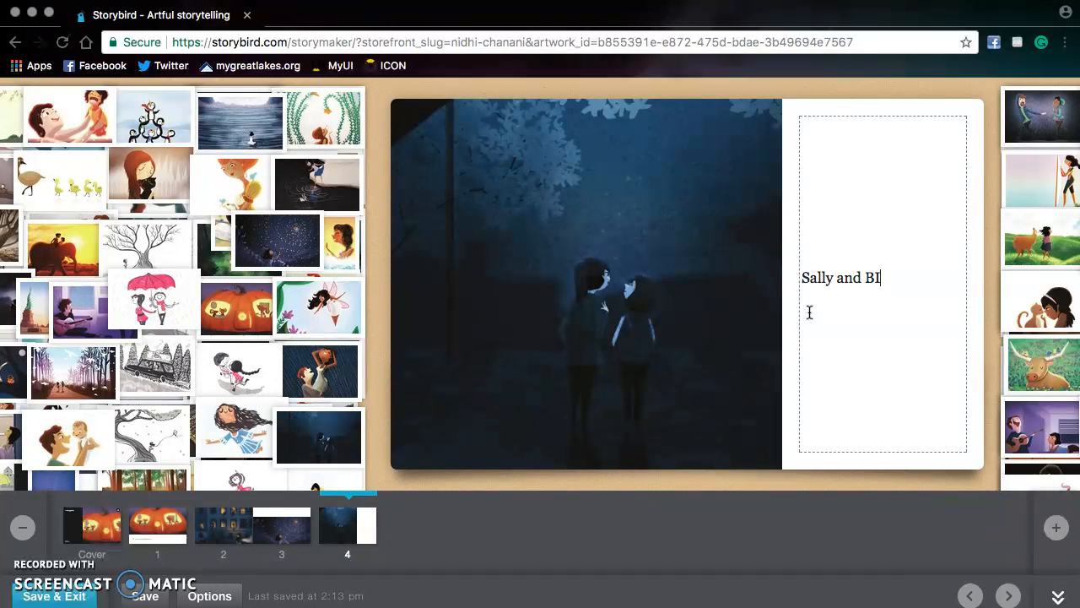
pyautogui.write('Sally and Bill got lost in the forest.')
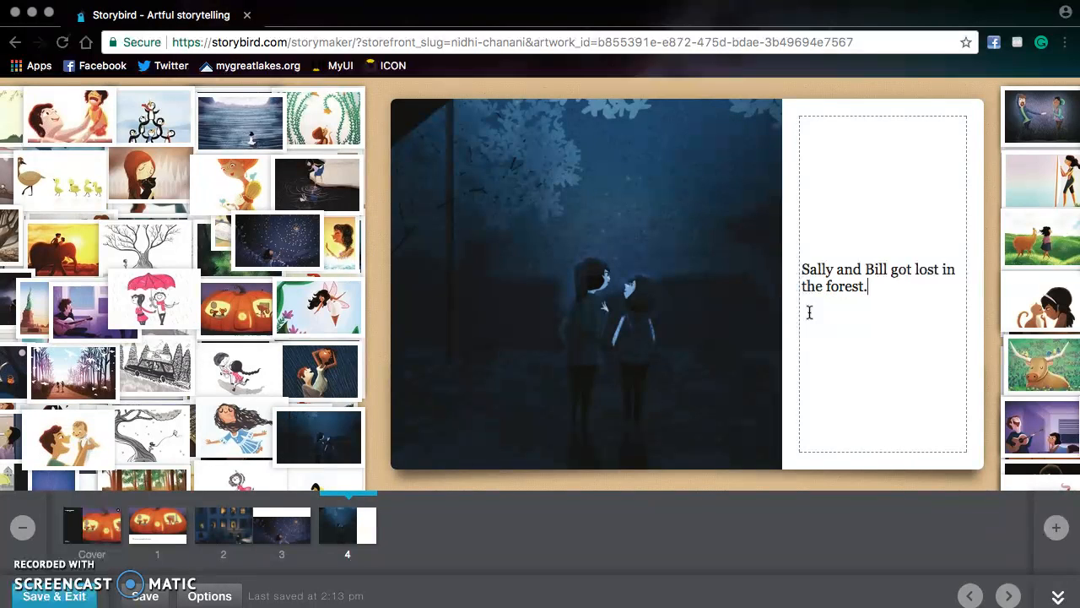
# Add page 5 filled with the guitar-playing artwork, and page 6 with the rainy-night couple artwork on its right half
pyautogui.click(1056, 527)
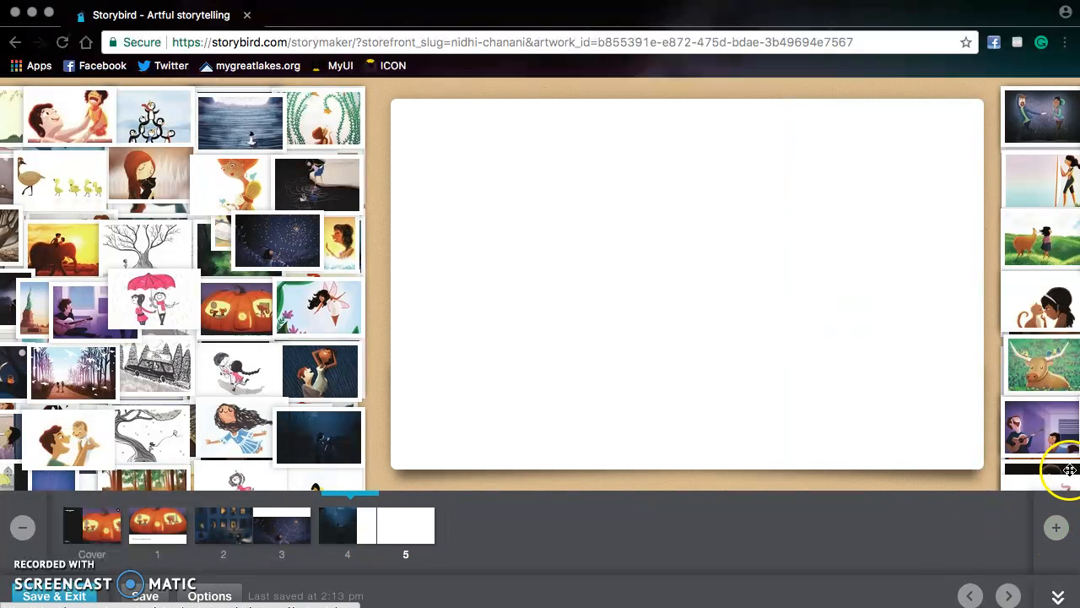
pyautogui.moveTo(1067, 435); pyautogui.dragTo(803, 367)
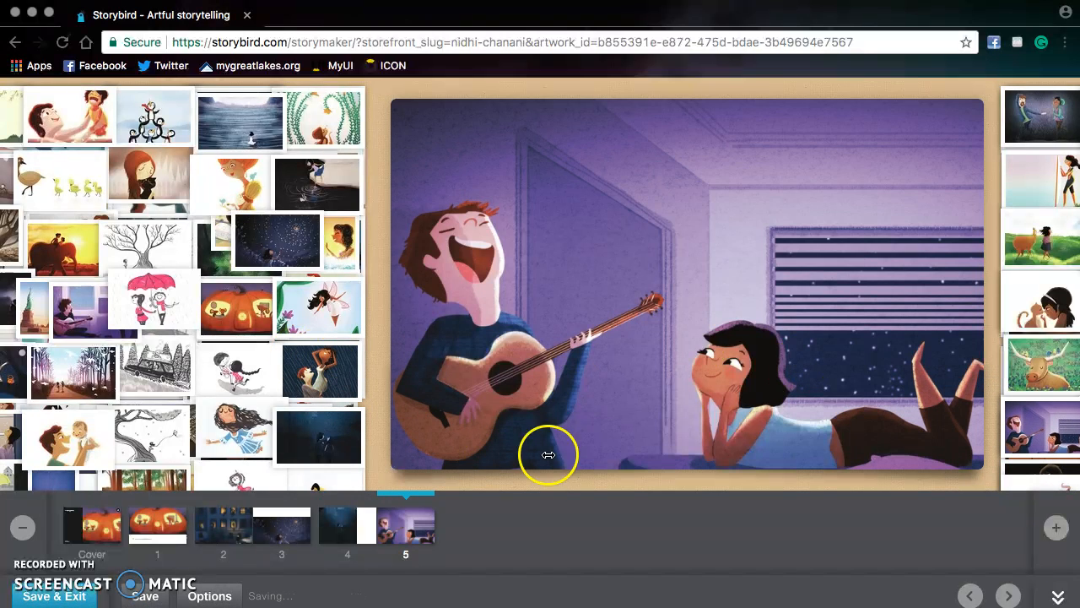
pyautogui.click(1056, 529)
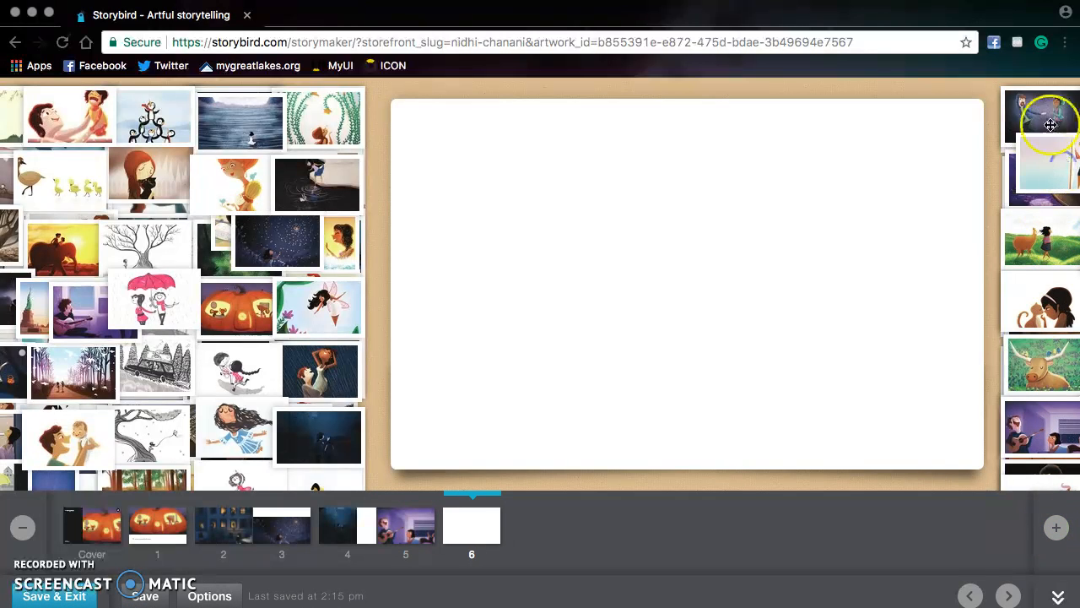
pyautogui.moveTo(1040, 177); pyautogui.dragTo(914, 202)
pyautogui.click(894, 222)
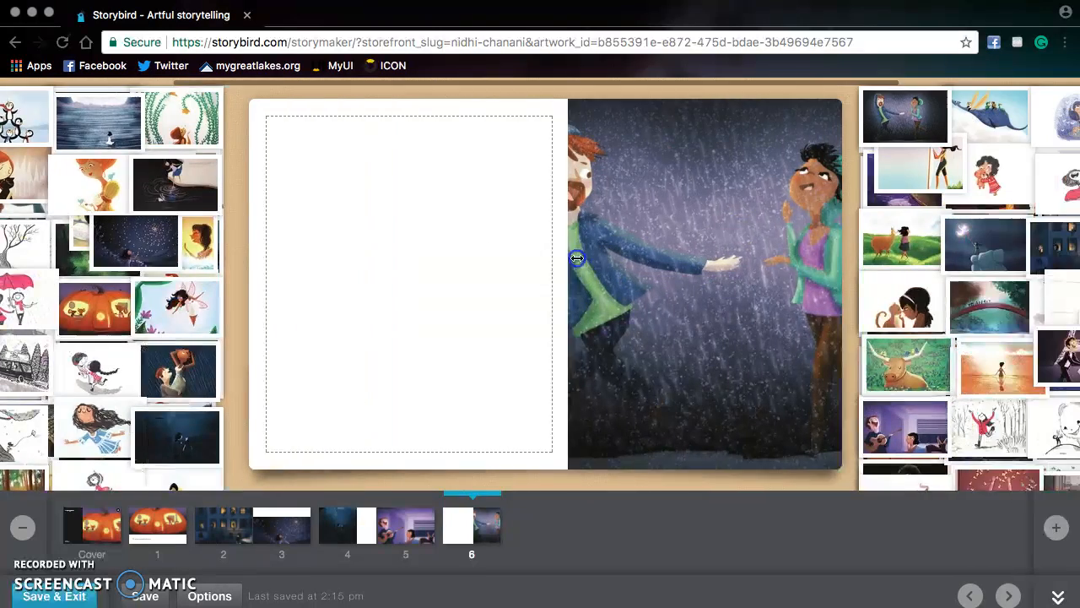
# Write "The End." in the text area beside the artwork on page 6
pyautogui.moveTo(578, 259); pyautogui.dragTo(661, 243)
pyautogui.click(361, 233)
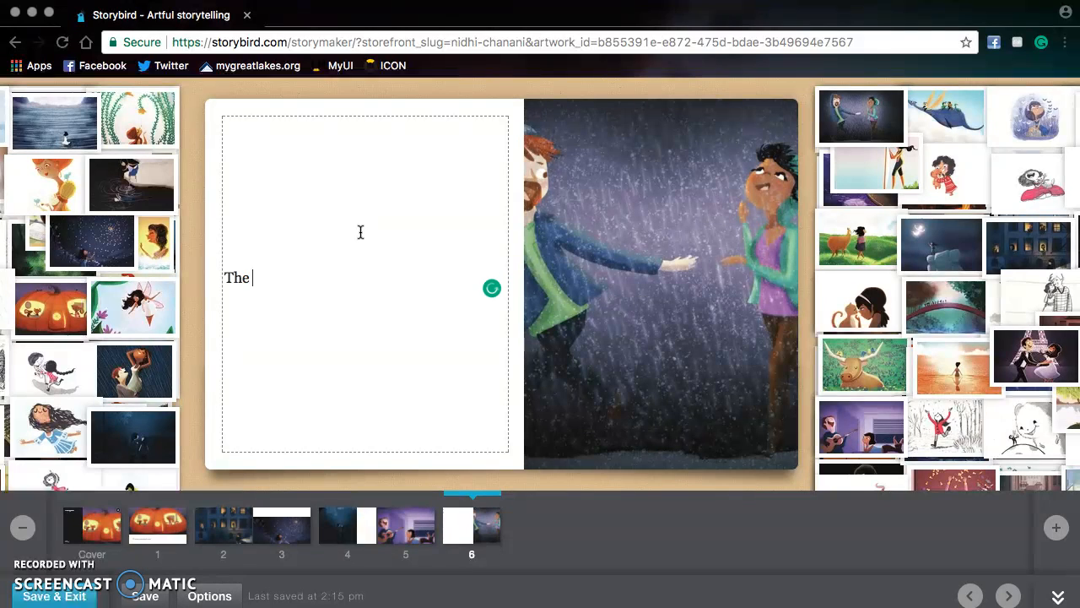
pyautogui.click(711, 588)
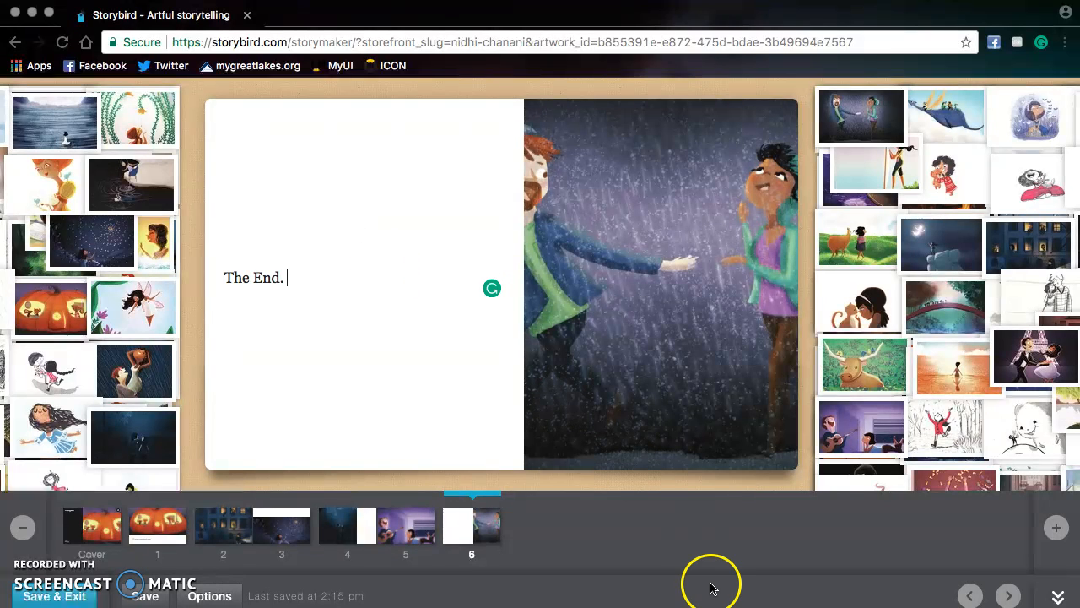
# Review the finished book from page 5 back to the cover, and return to page 6
pyautogui.click(419, 533)
pyautogui.click(349, 543)
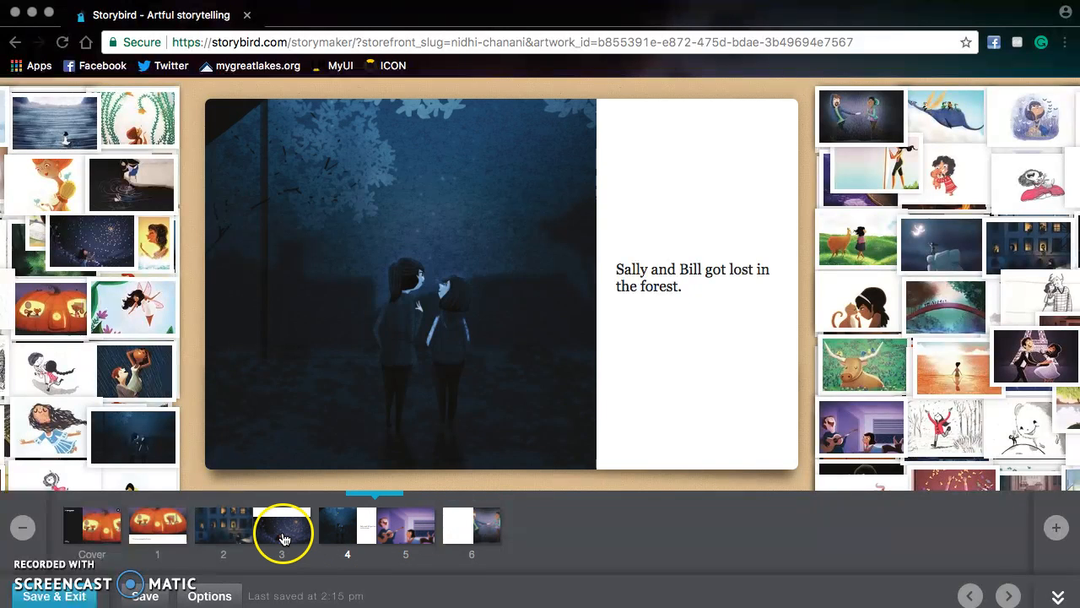
pyautogui.click(284, 538)
pyautogui.click(227, 527)
pyautogui.click(177, 529)
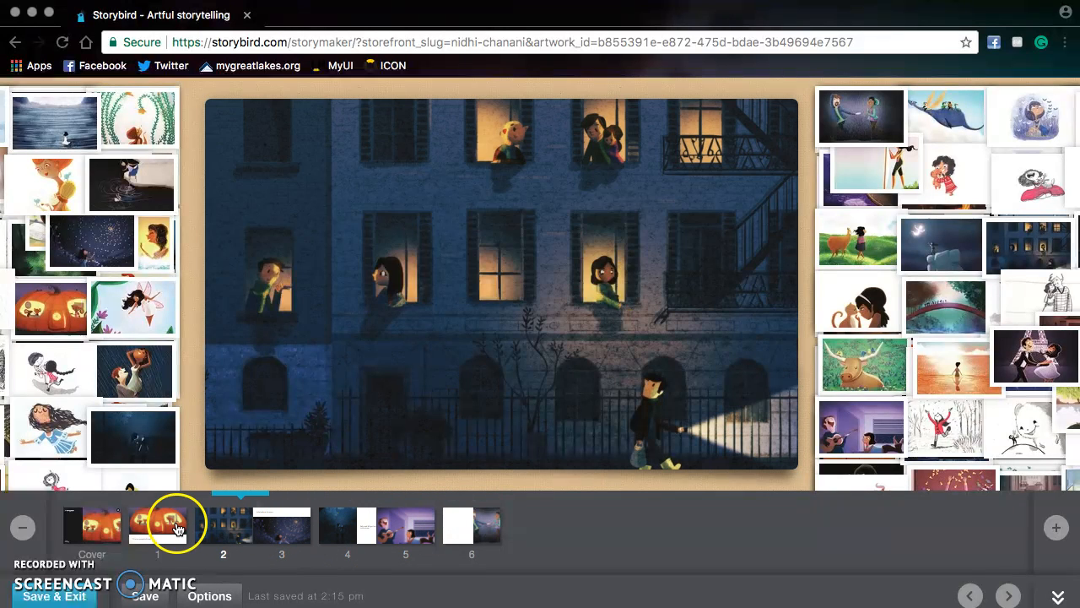
pyautogui.click(115, 520)
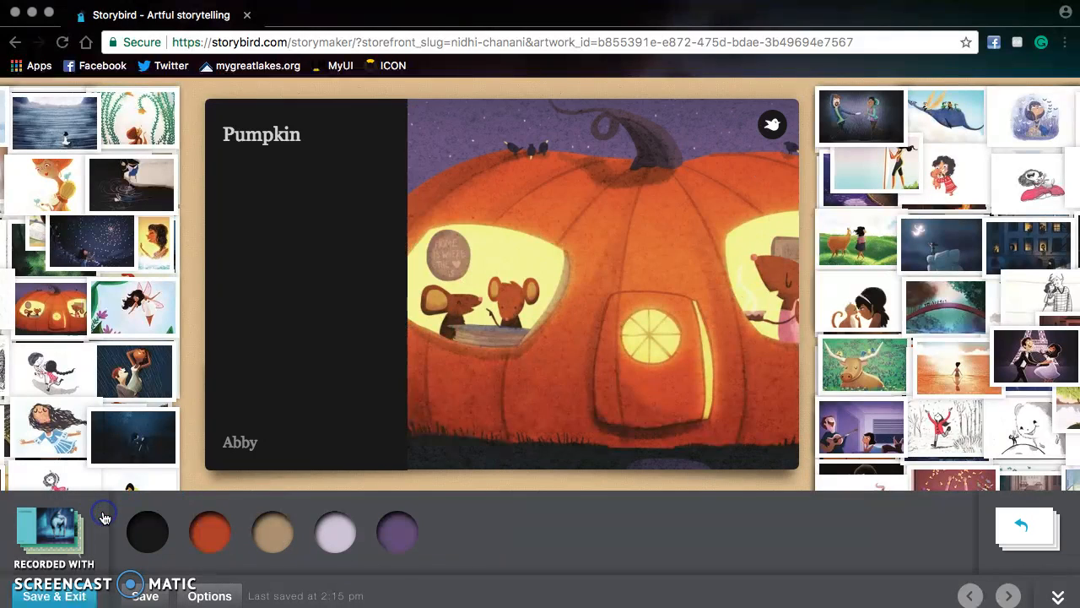
pyautogui.click(1020, 527)
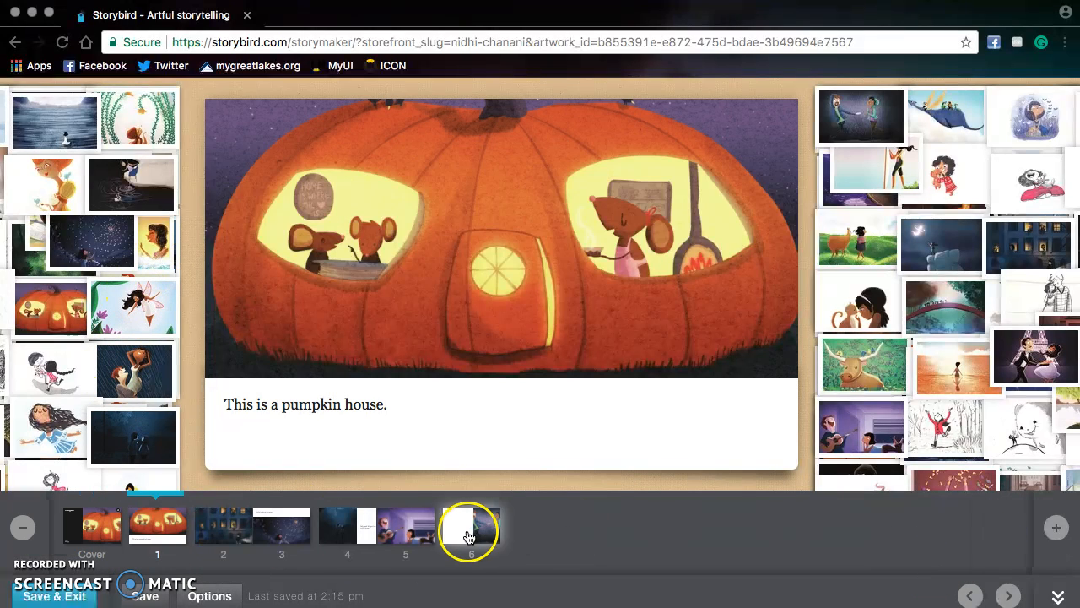
pyautogui.click(470, 532)
# Save and exit the story editor, and publish the story privately
pyautogui.click(75, 596)
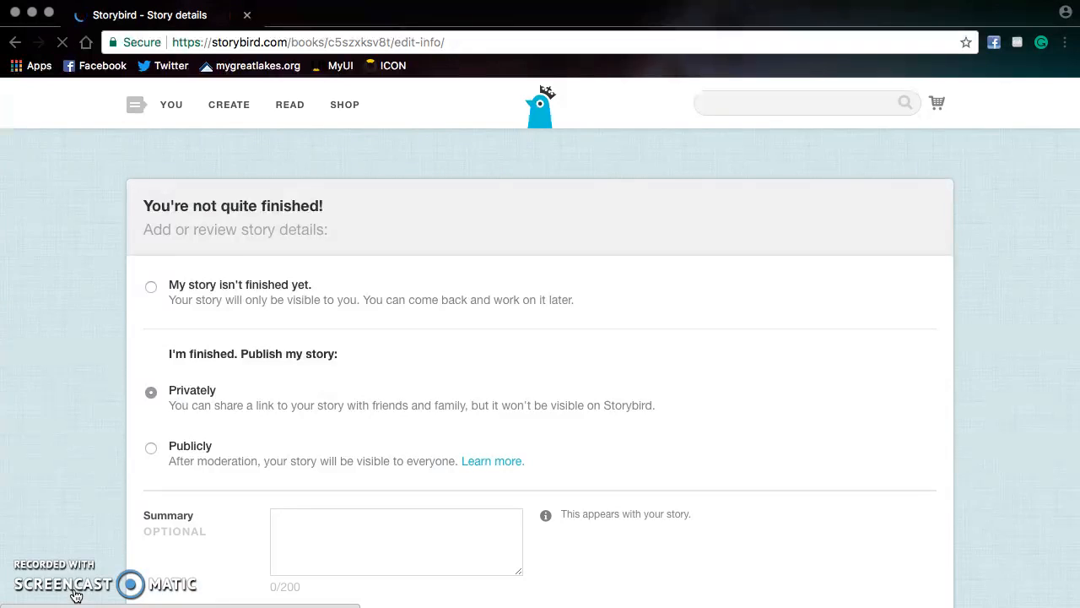
pyautogui.scroll(-2, 308, 404)
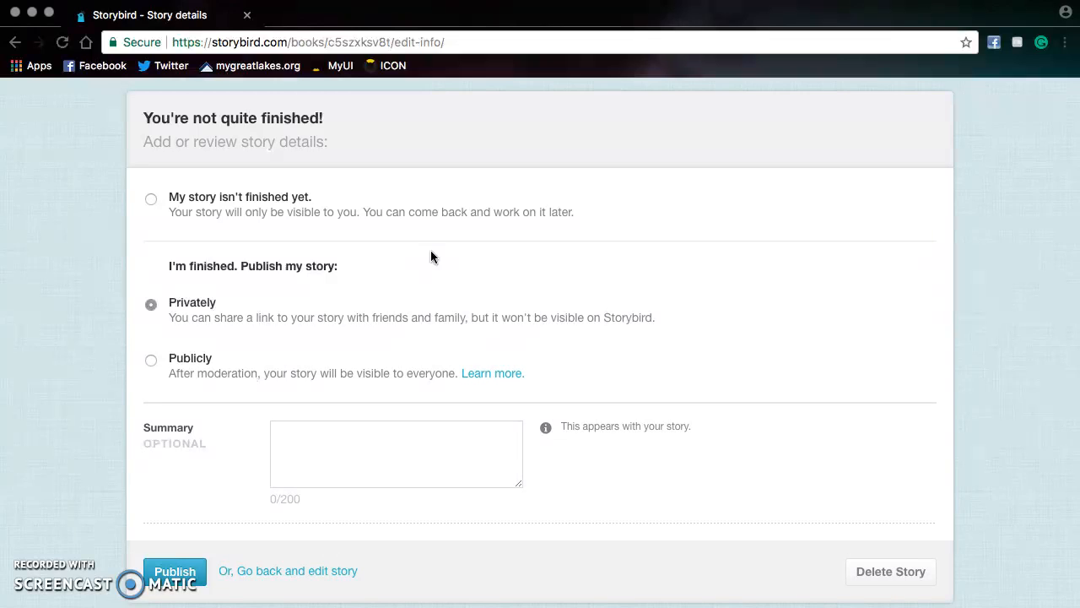
pyautogui.click(405, 222)
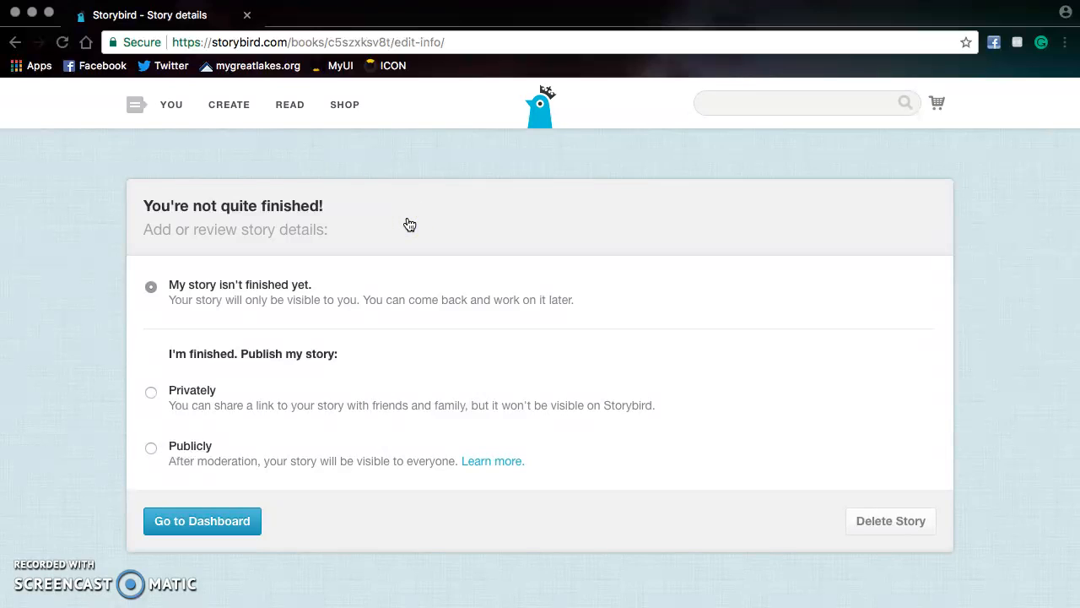
pyautogui.click(370, 396)
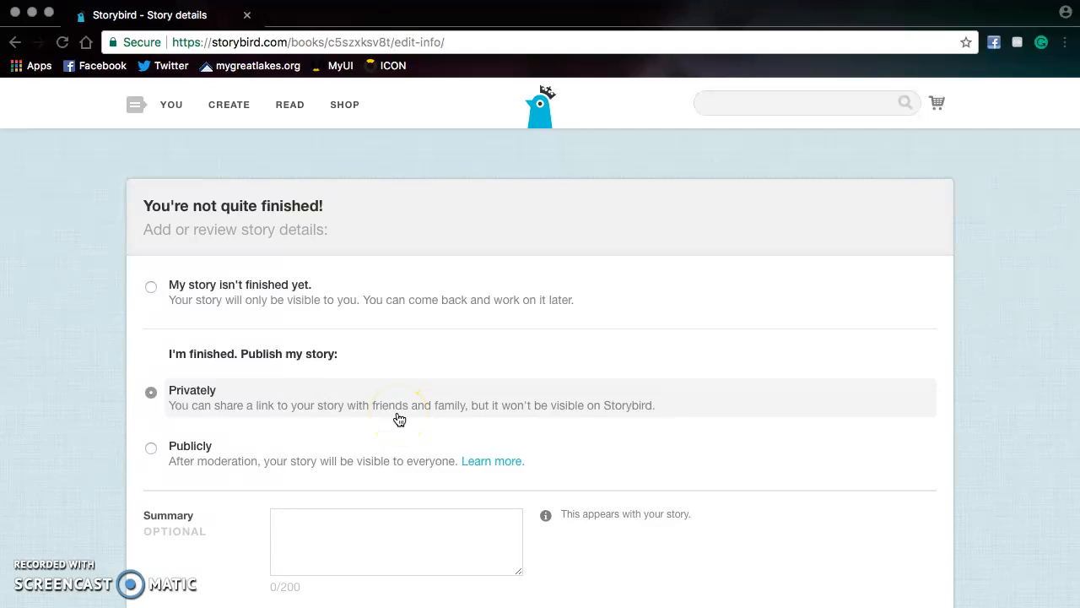
pyautogui.scroll(-3, 399, 419)
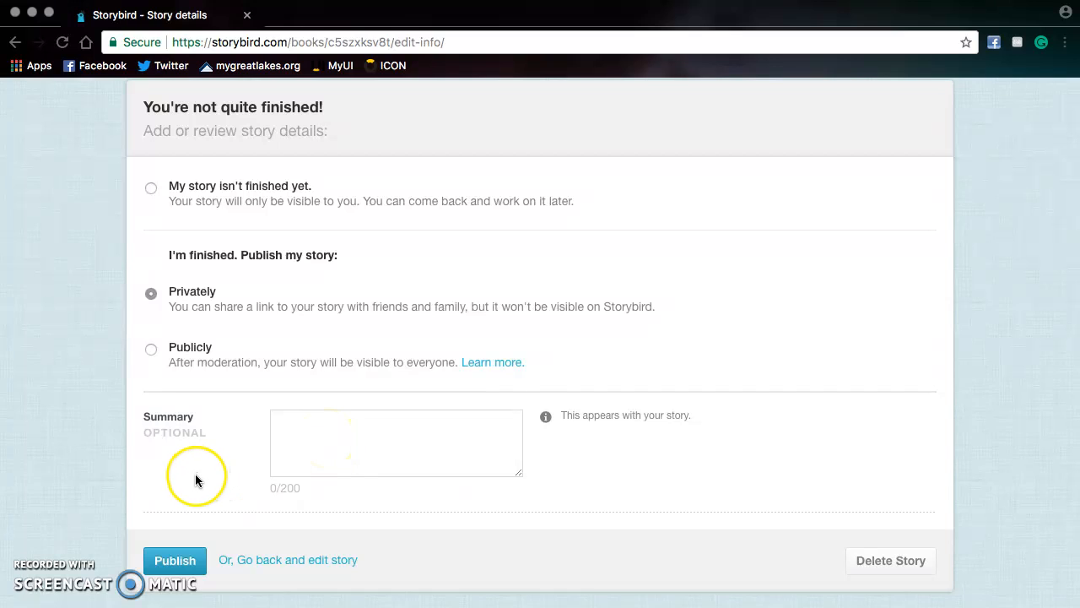
pyautogui.click(192, 560)
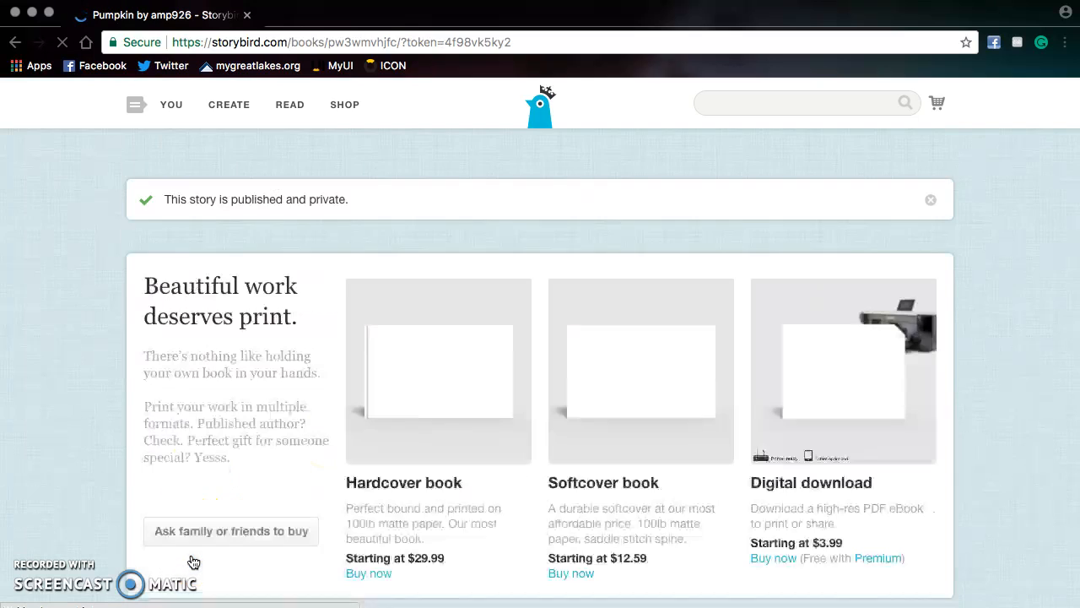
# Examine the hardcover, softcover and digital download purchase options and the details of the published Pumpkin book
pyautogui.scroll(-2, 193, 562)
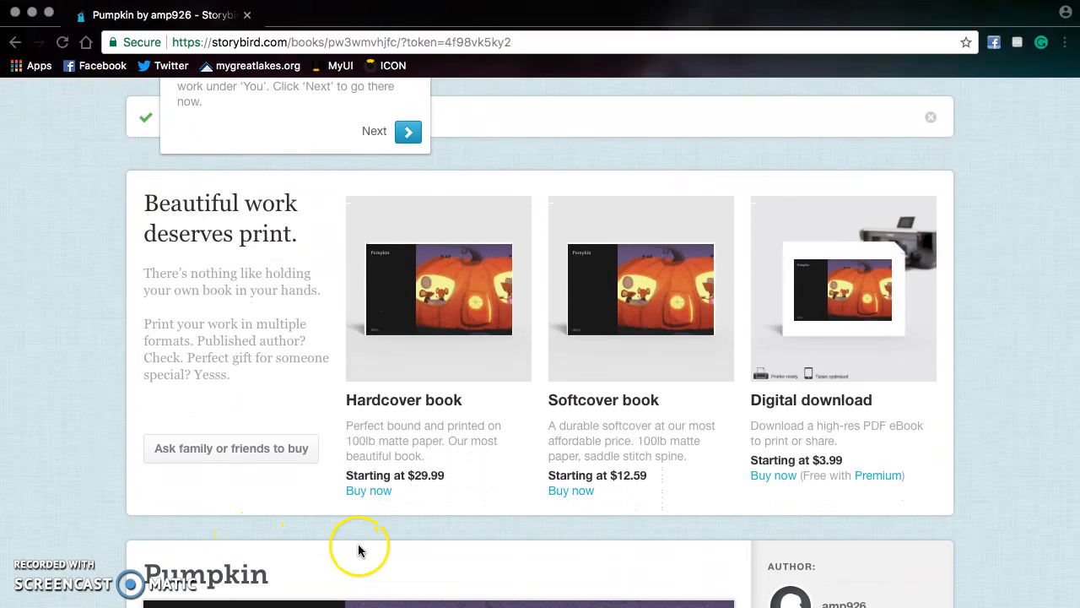
pyautogui.scroll(-1, 358, 550)
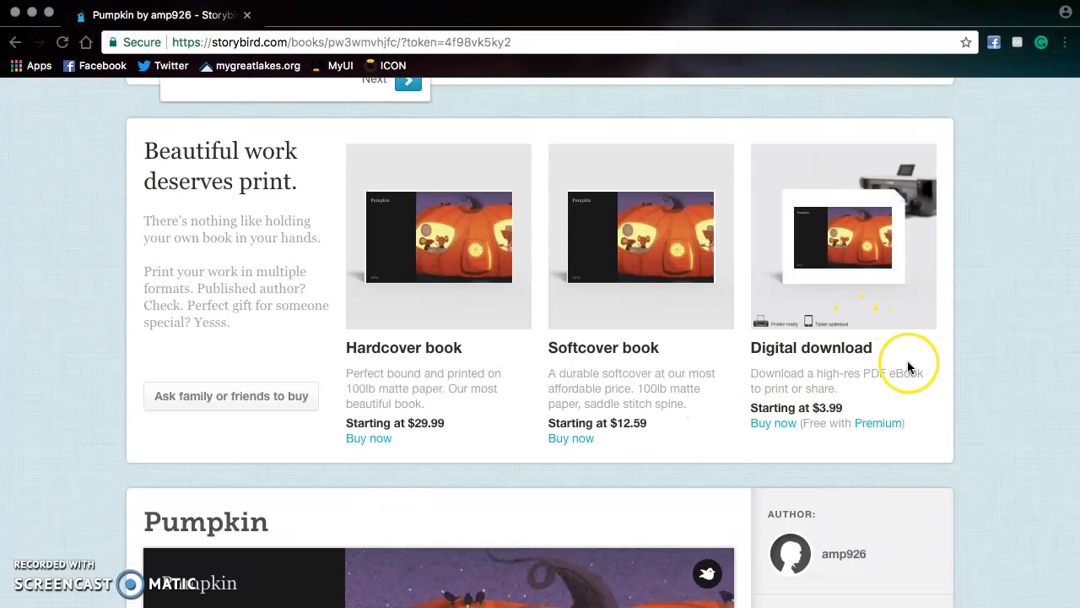
pyautogui.scroll(-2, 901, 367)
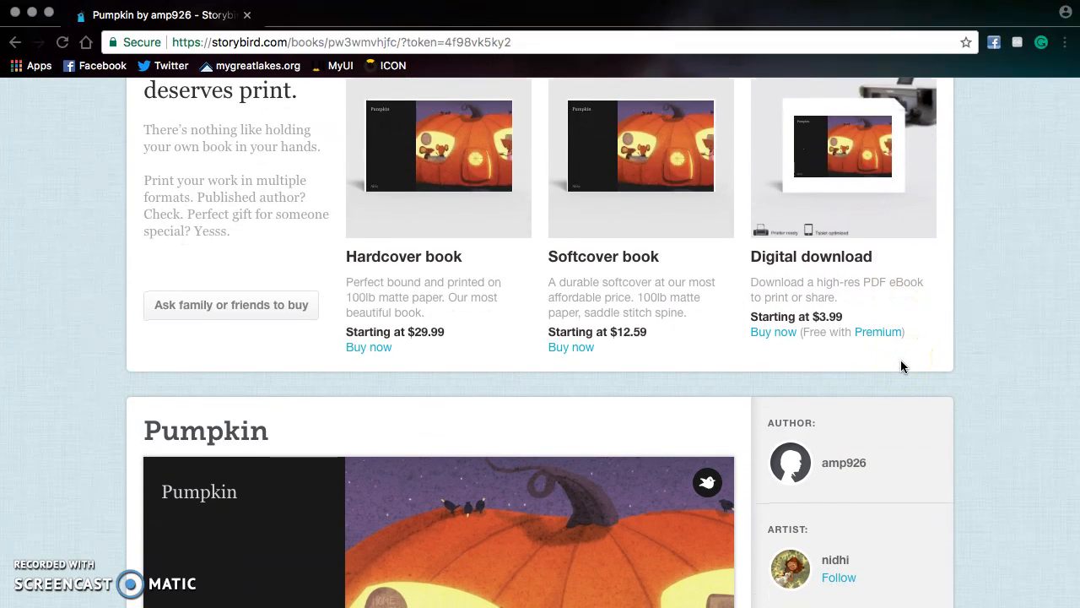
pyautogui.scroll(-1, 901, 363)
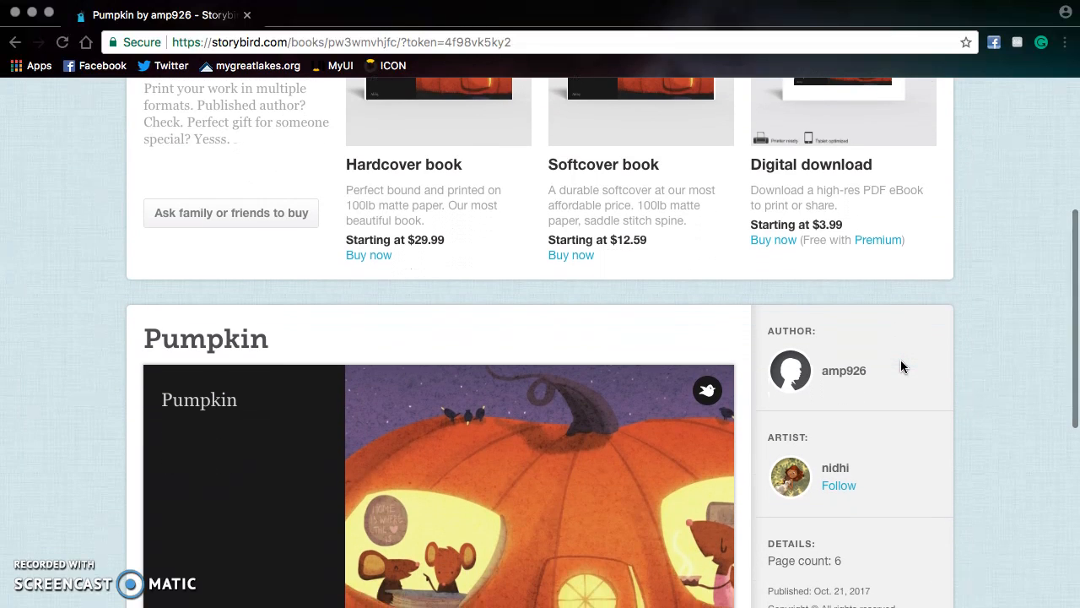
pyautogui.scroll(-4, 901, 367)
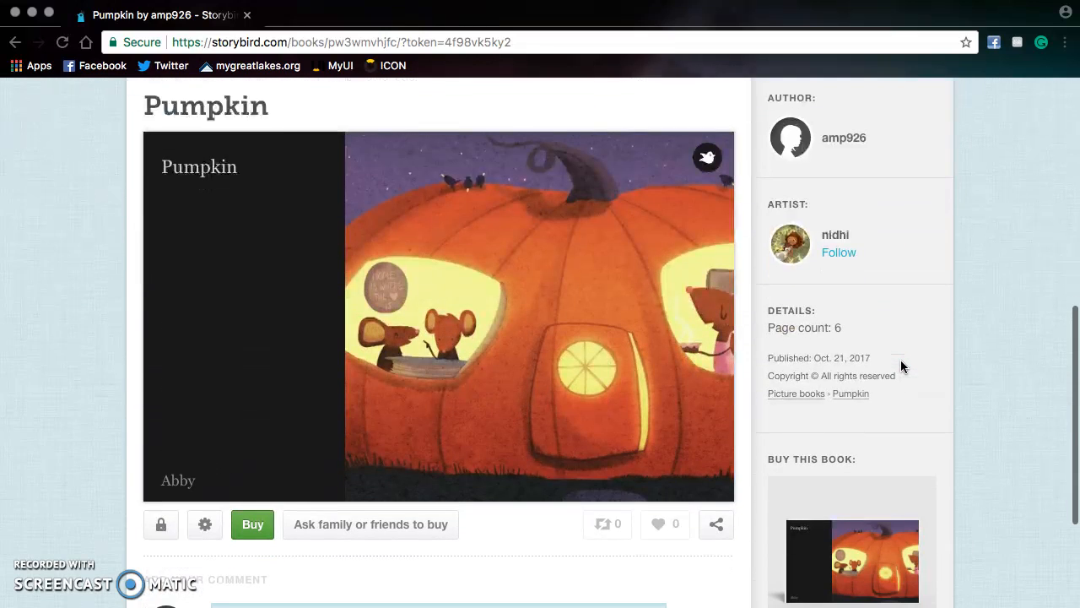
pyautogui.scroll(6, 901, 360)
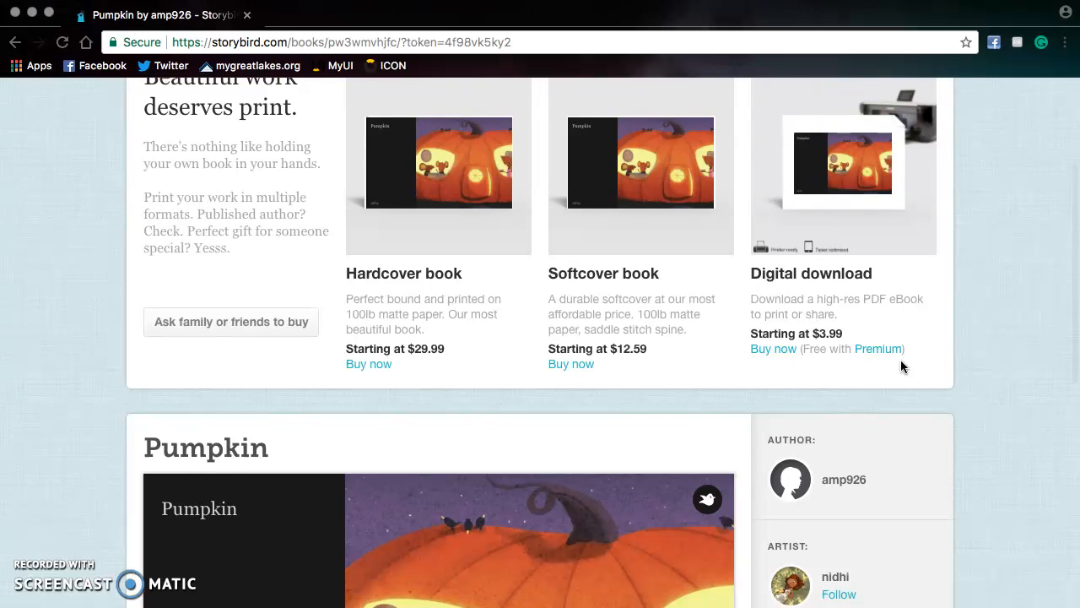
pyautogui.scroll(2, 901, 363)
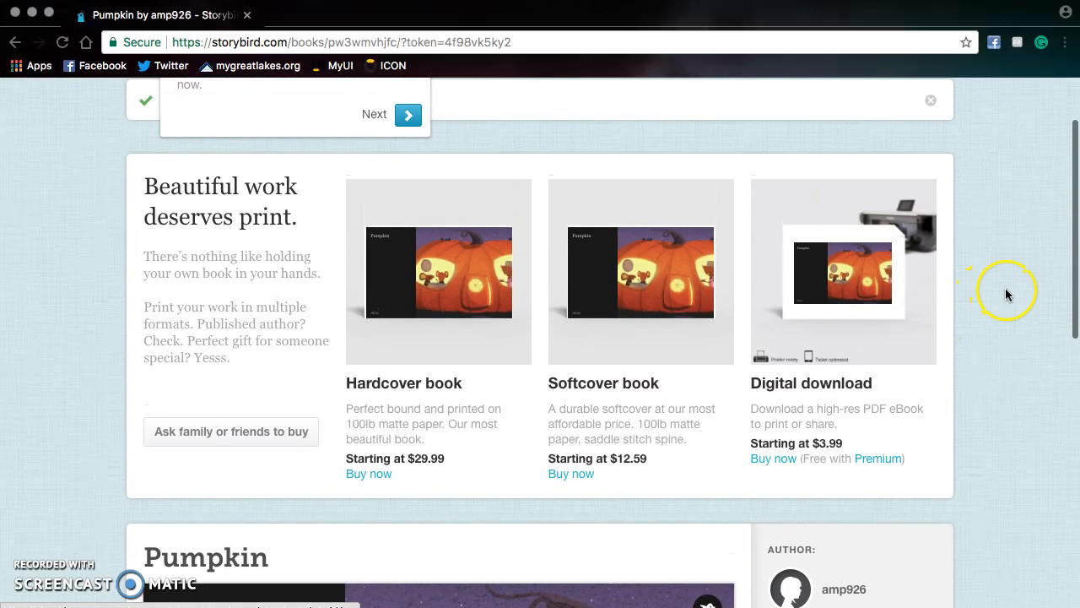
pyautogui.scroll(2, 1006, 294)
pyautogui.scroll(-3, 1005, 294)
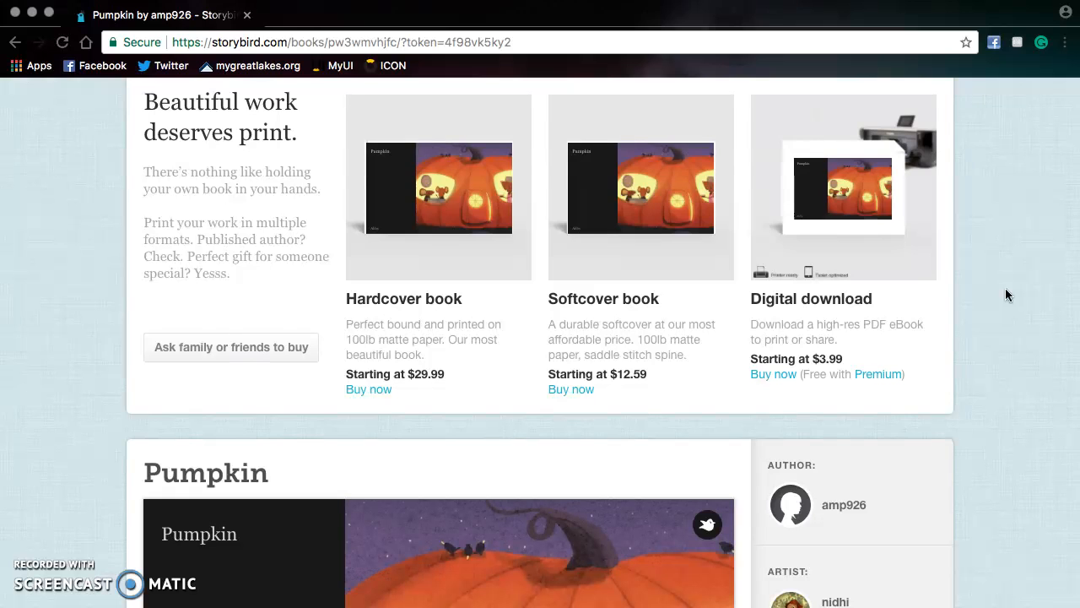
pyautogui.scroll(-3, 1005, 294)
pyautogui.scroll(-3, 1005, 293)
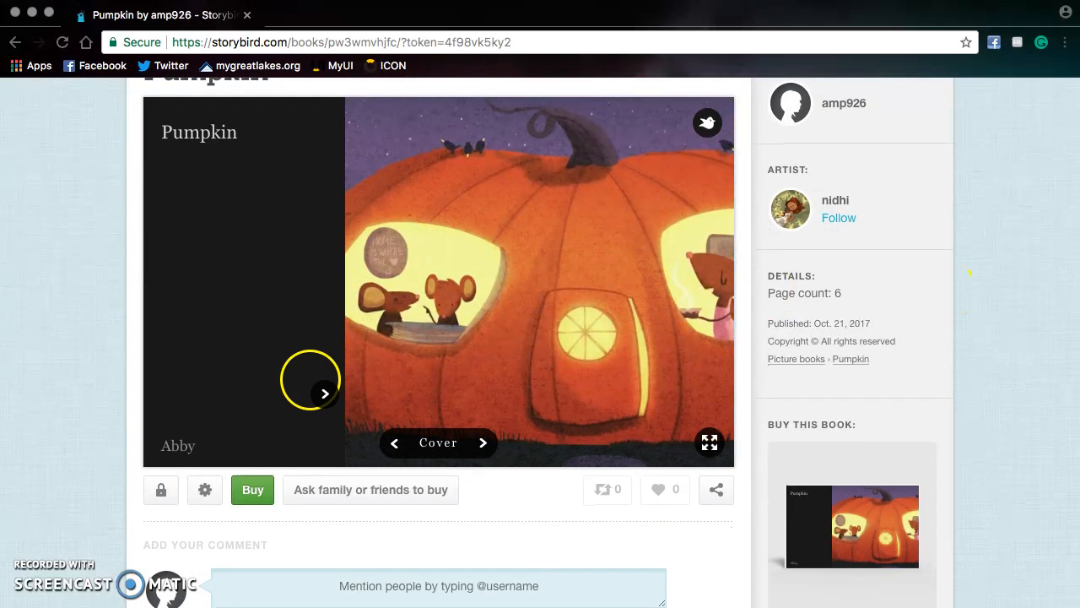
# Preview the published Pumpkin book from the cover through to page 4
pyautogui.click(485, 444)
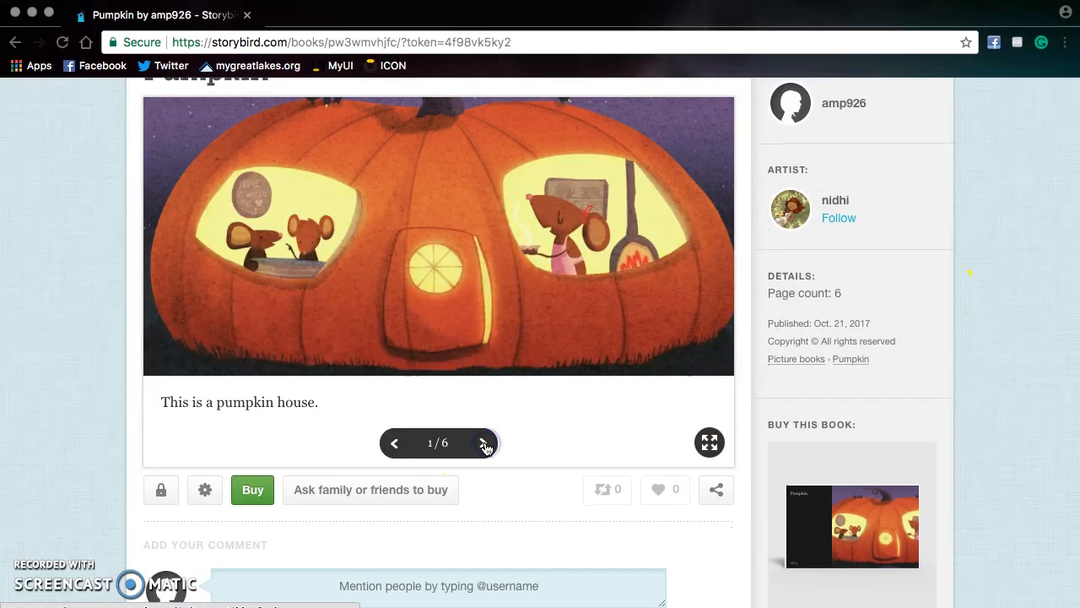
pyautogui.click(486, 444)
pyautogui.click(485, 444)
pyautogui.click(485, 444)
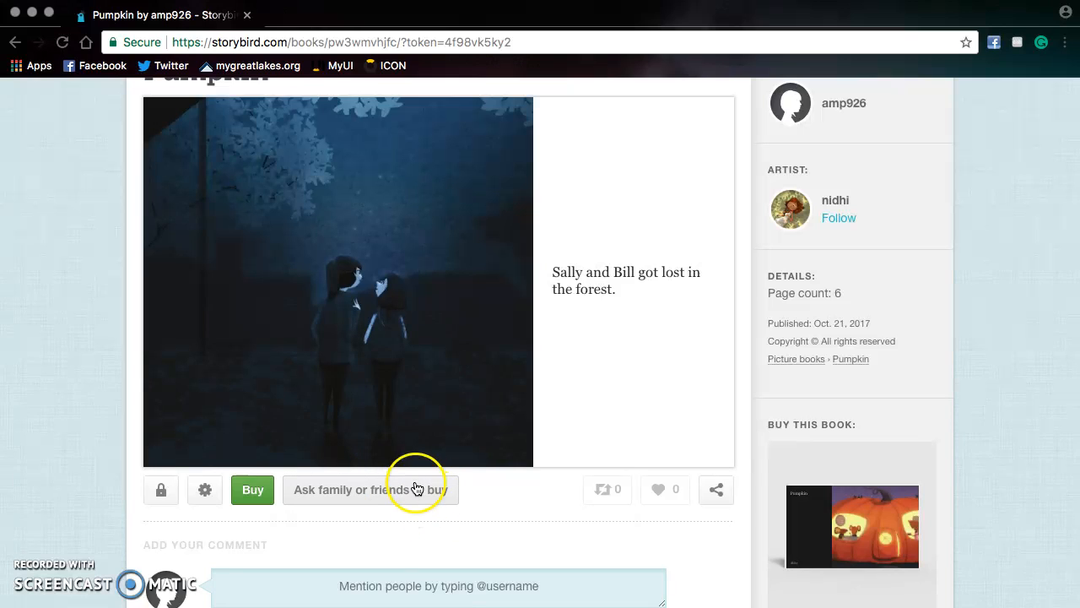
pyautogui.click(468, 490)
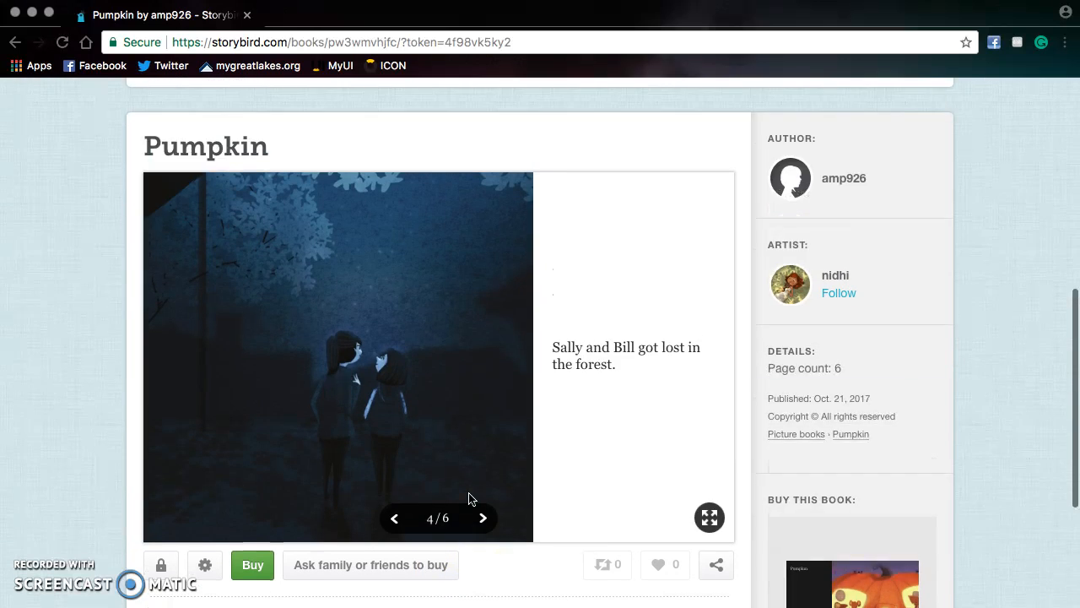
# Visit the Your Stuff dashboard and open the Read section's stories page
pyautogui.click(410, 215)
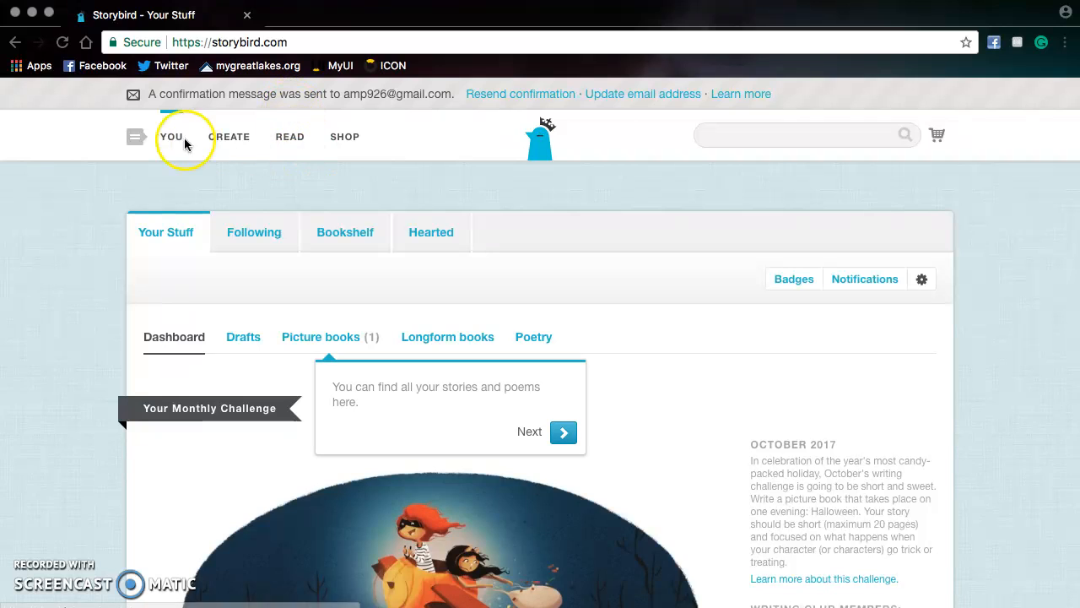
pyautogui.click(288, 140)
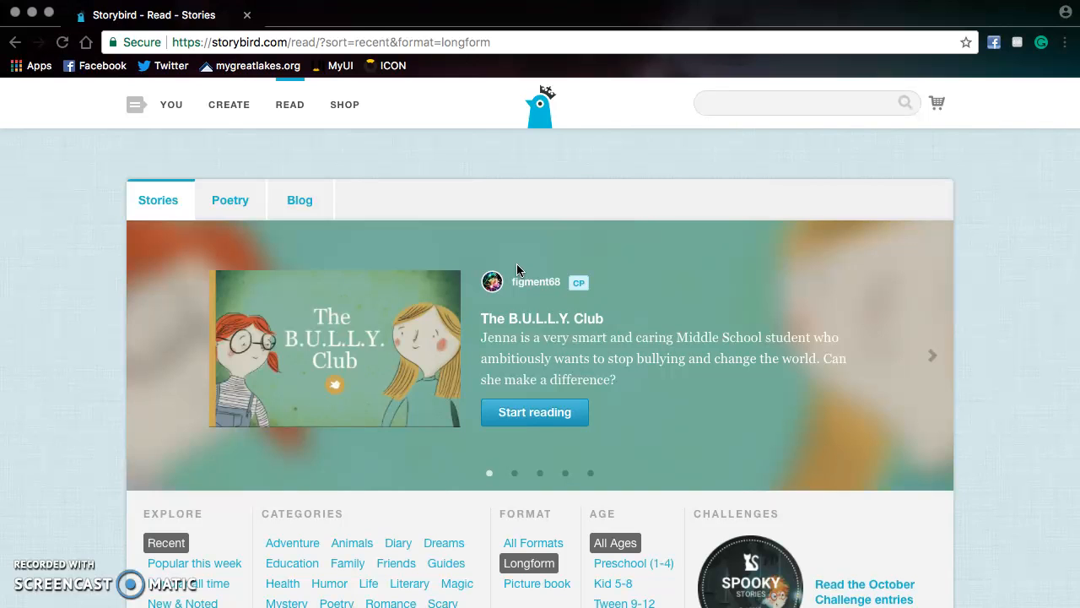
# Return to Your Stuff and open the Pumpkin book from the published picture books
pyautogui.click(166, 108)
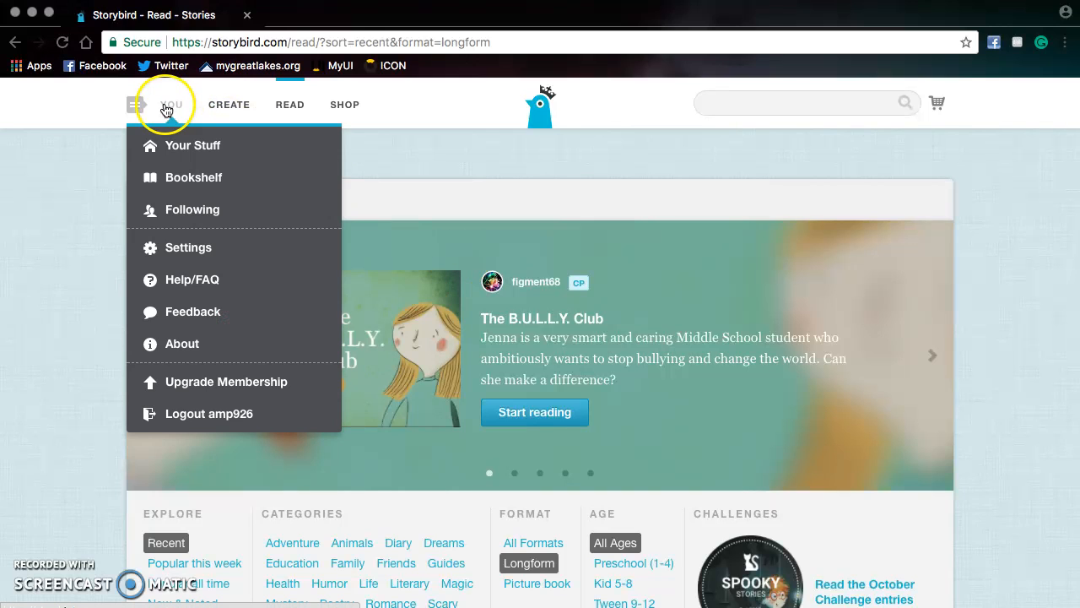
pyautogui.click(179, 150)
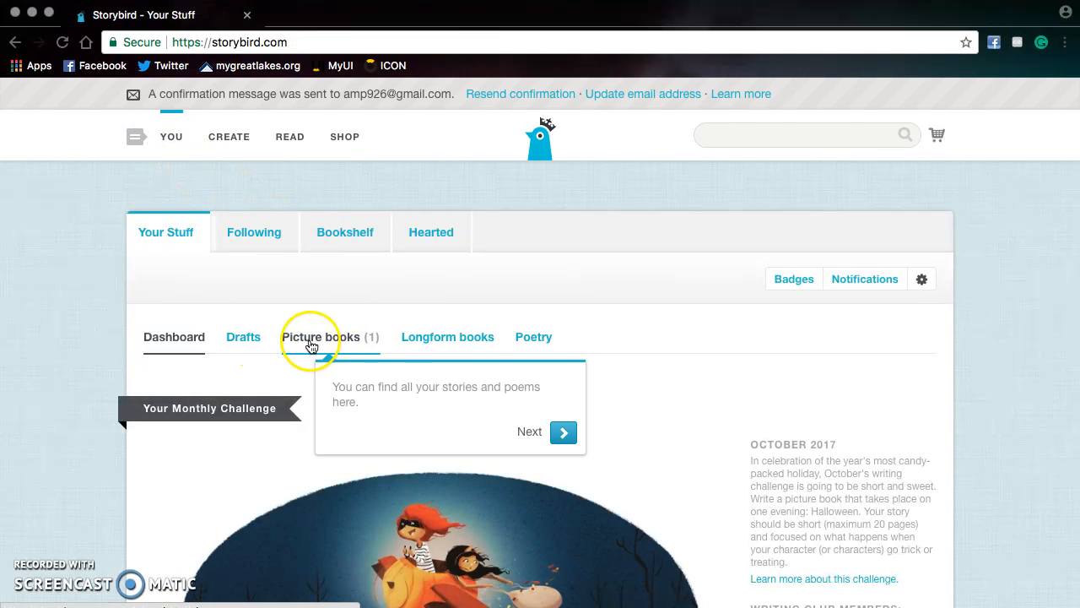
pyautogui.click(338, 339)
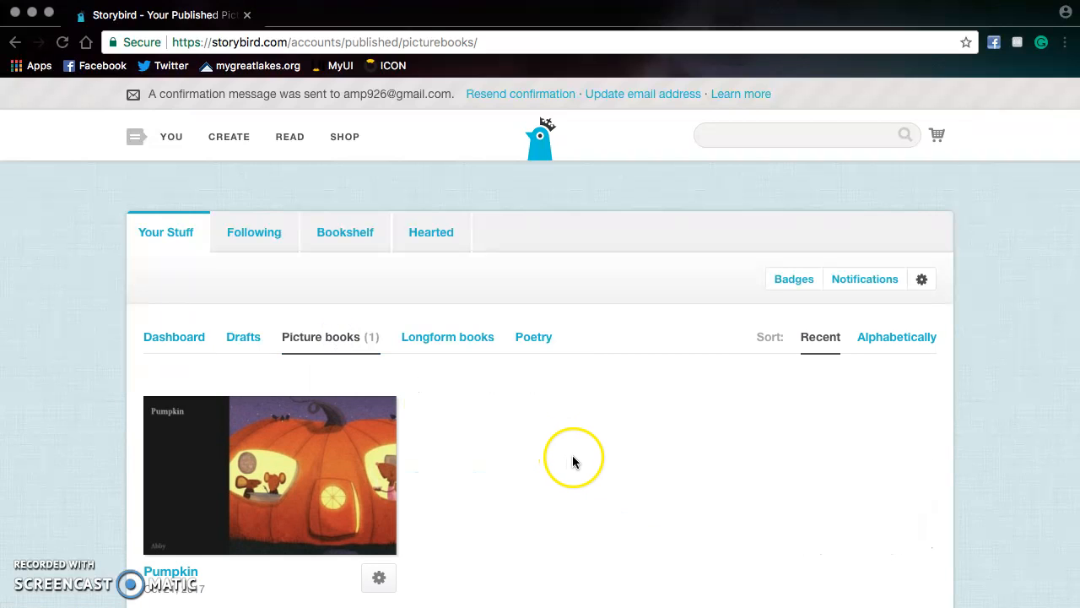
pyautogui.scroll(-3, 571, 459)
pyautogui.click(355, 330)
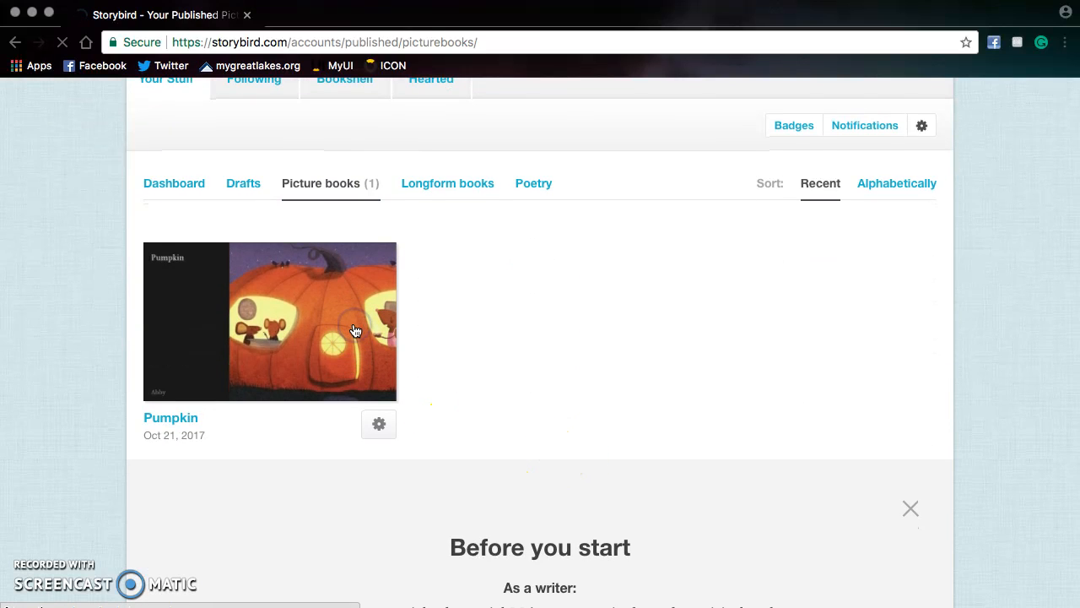
# Read through the Pumpkin book from the cover forward to page 6
pyautogui.scroll(-6, 356, 330)
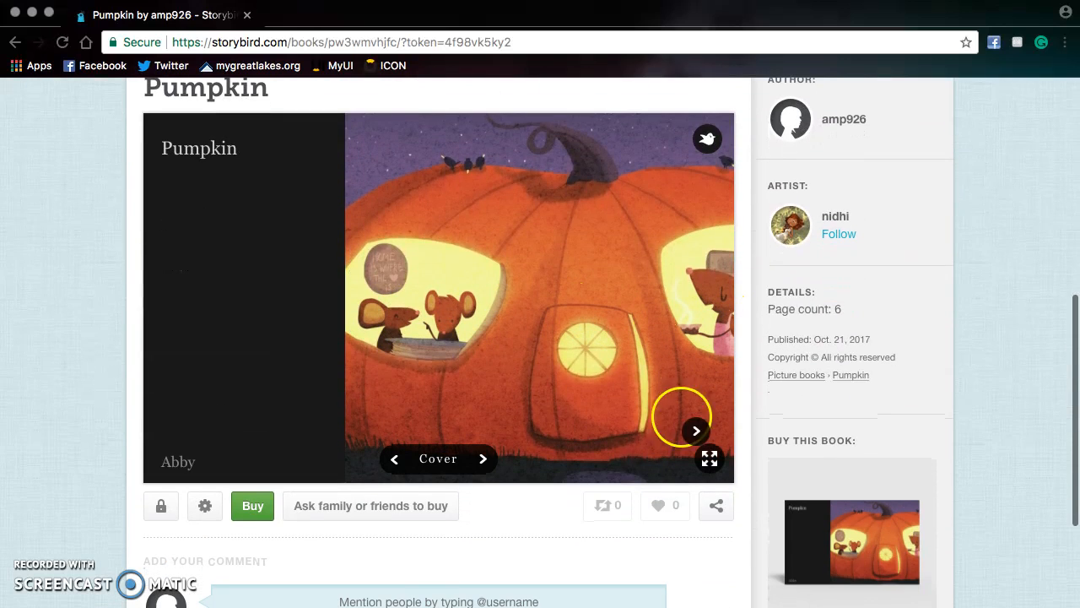
pyautogui.click(483, 458)
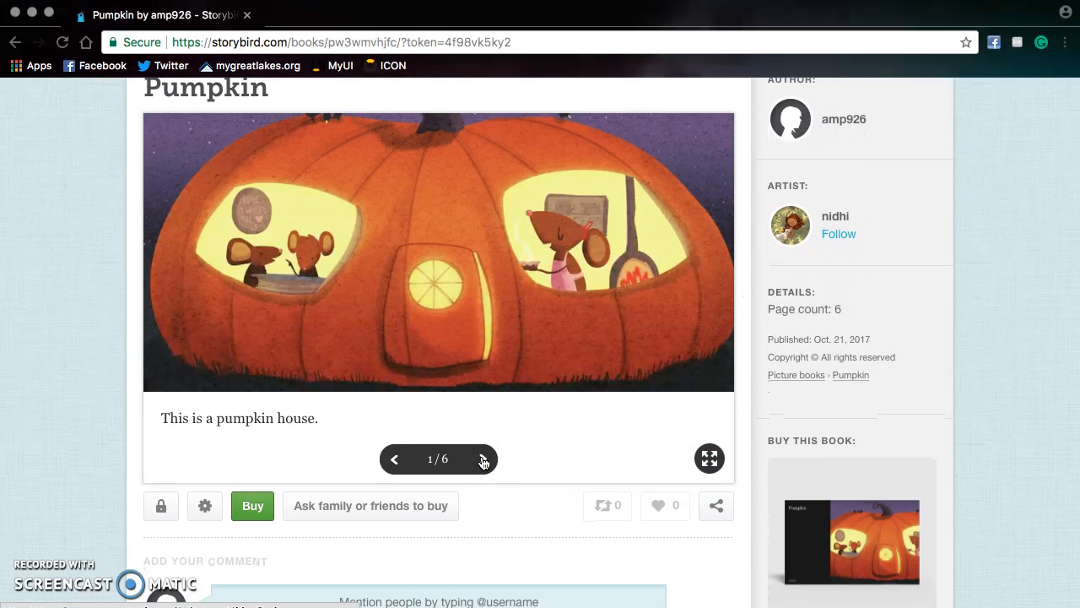
pyautogui.click(483, 458)
pyautogui.click(483, 458)
pyautogui.click(482, 459)
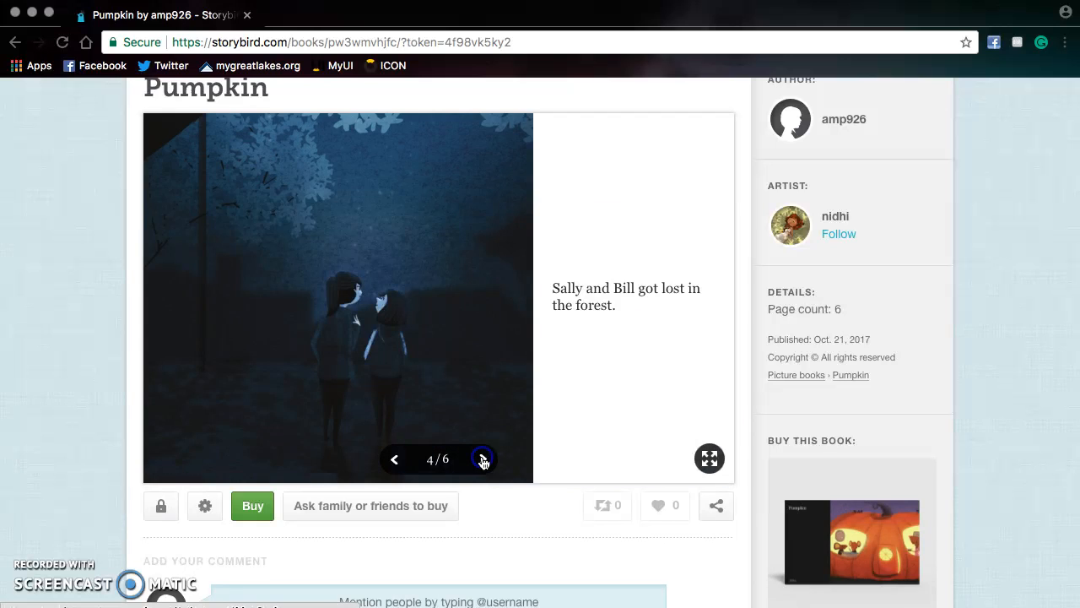
pyautogui.click(483, 459)
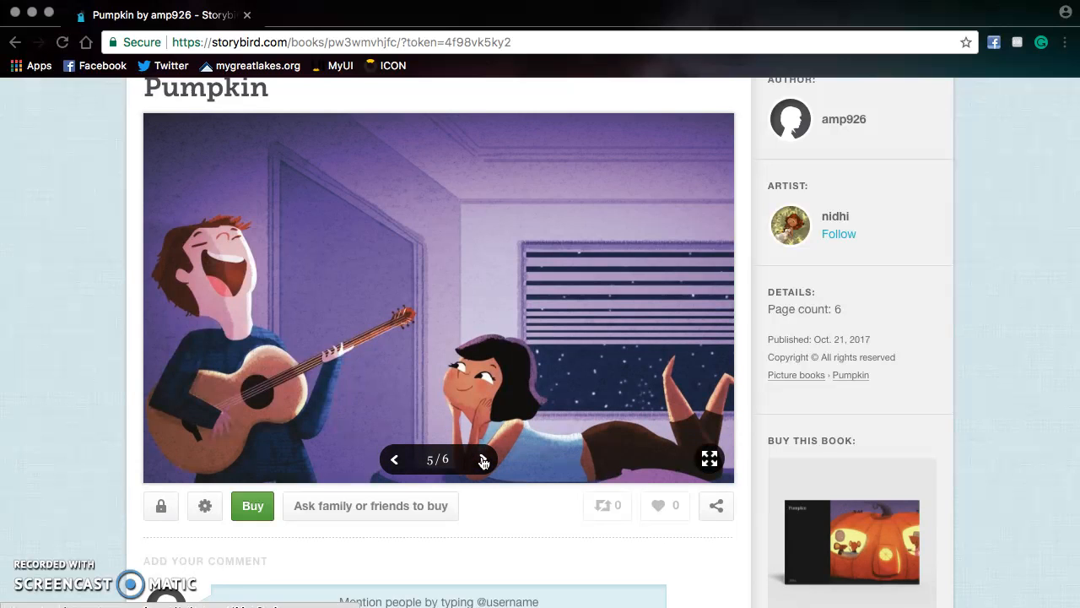
pyautogui.click(483, 459)
# Page backward through the Pumpkin book from page 6 to the cover
pyautogui.click(396, 467)
pyautogui.click(396, 467)
pyautogui.click(396, 467)
pyautogui.click(397, 466)
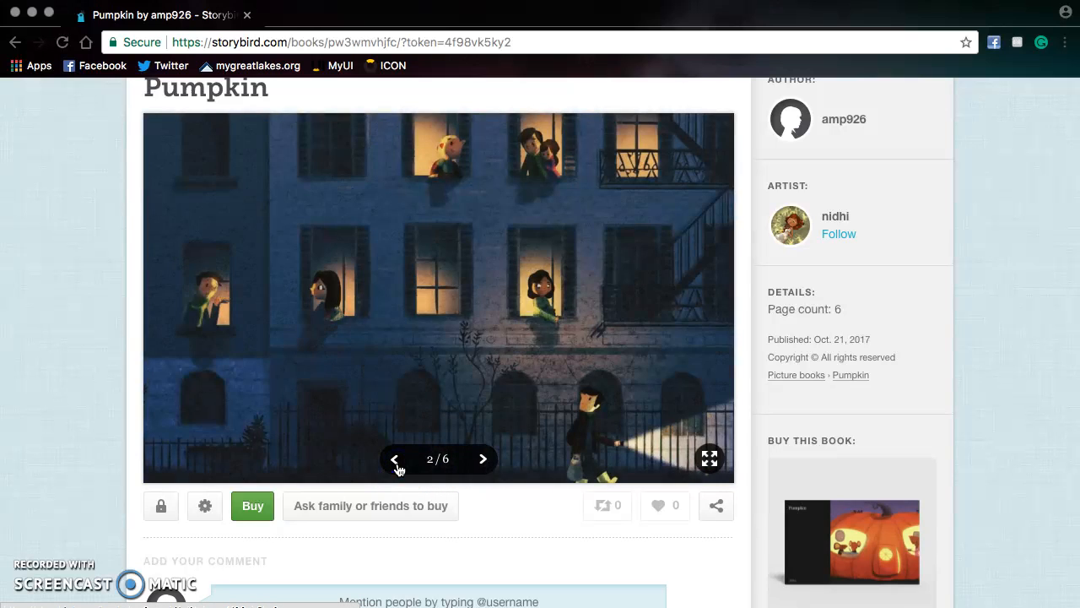
pyautogui.click(397, 467)
pyautogui.click(397, 466)
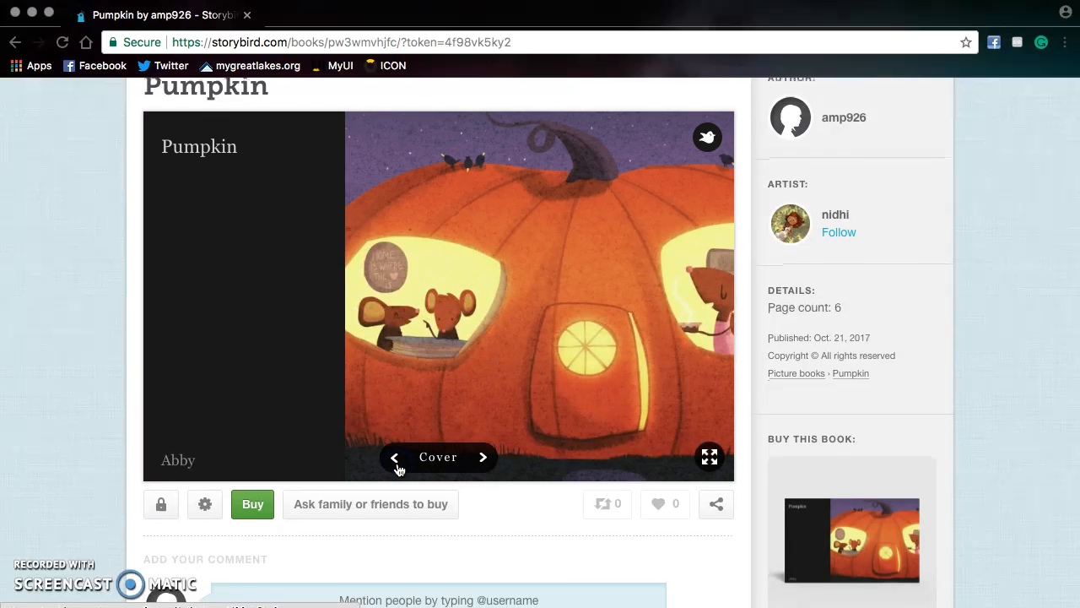
# Go from the cover to the book's end screen and start reading the book again
pyautogui.scroll(-1, 398, 470)
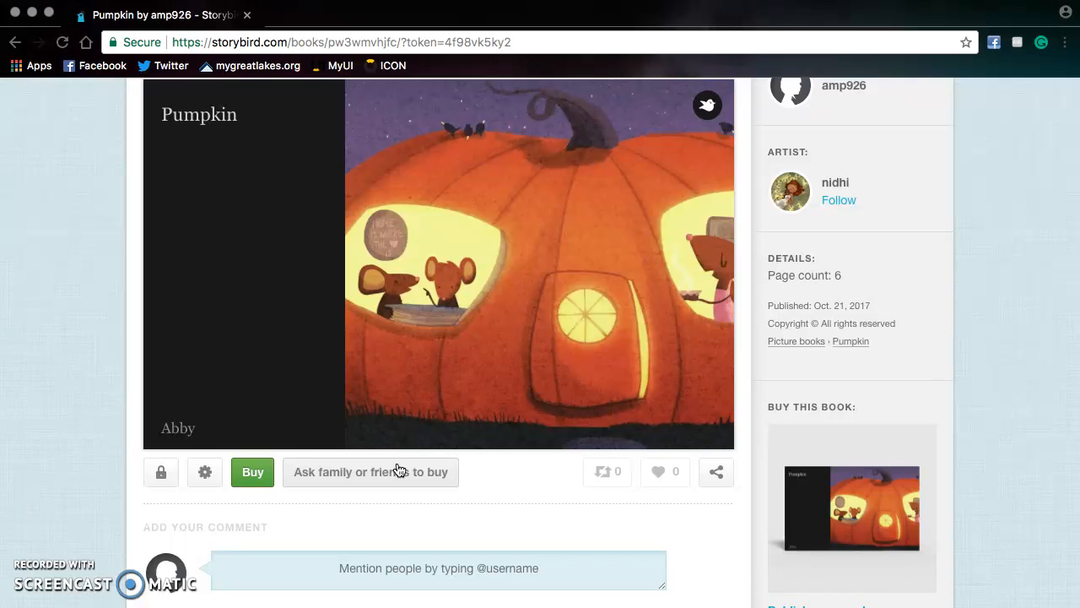
pyautogui.scroll(5, 399, 471)
pyautogui.scroll(-4, 398, 470)
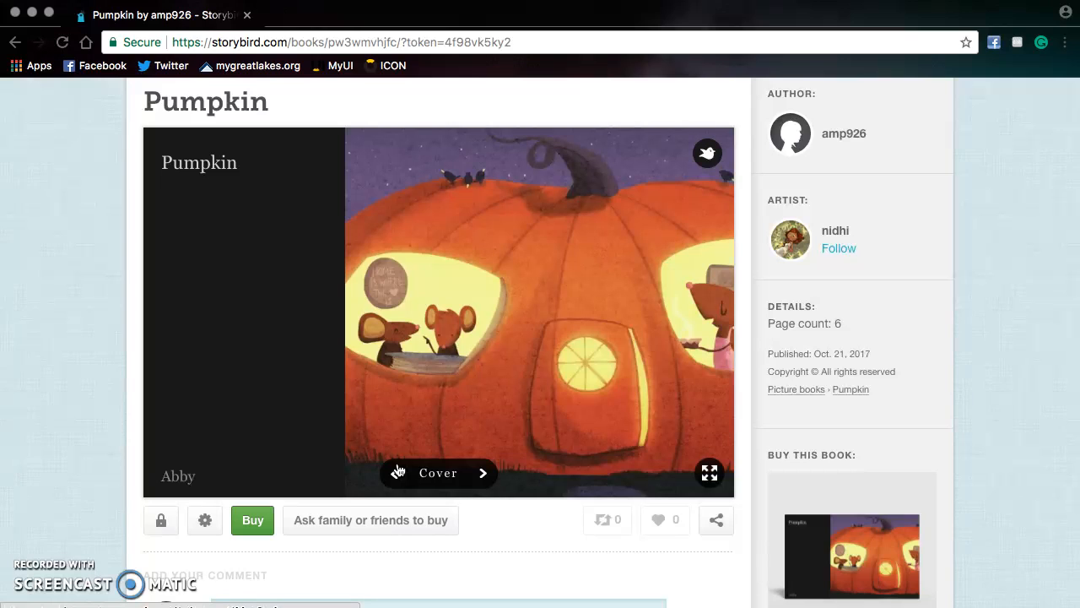
pyautogui.click(397, 471)
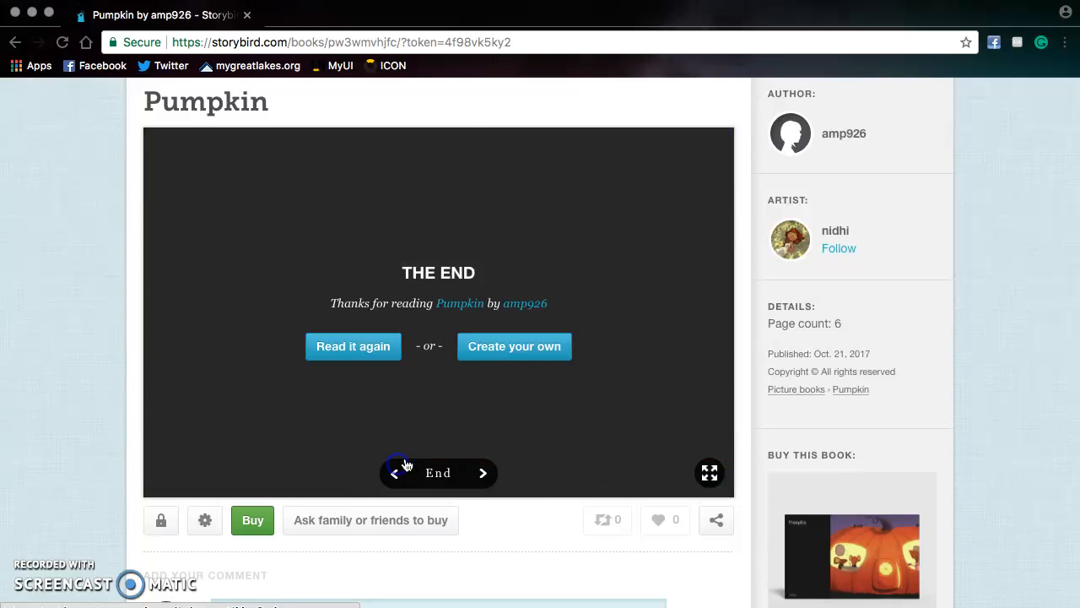
pyautogui.click(366, 339)
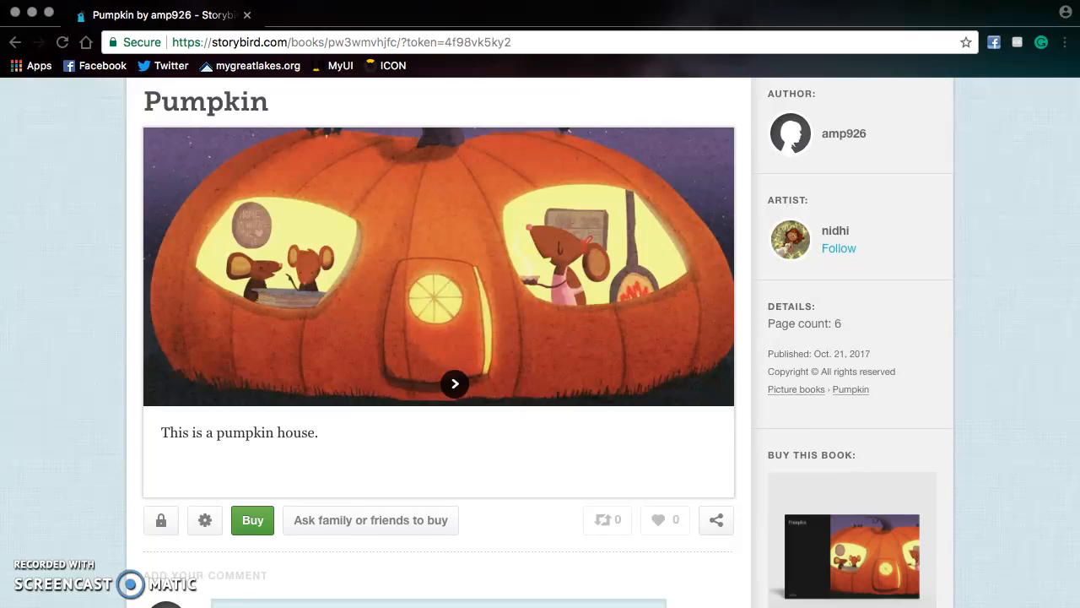
# Leave the Pumpkin book and log out of the Storybird account
pyautogui.click(548, 422)
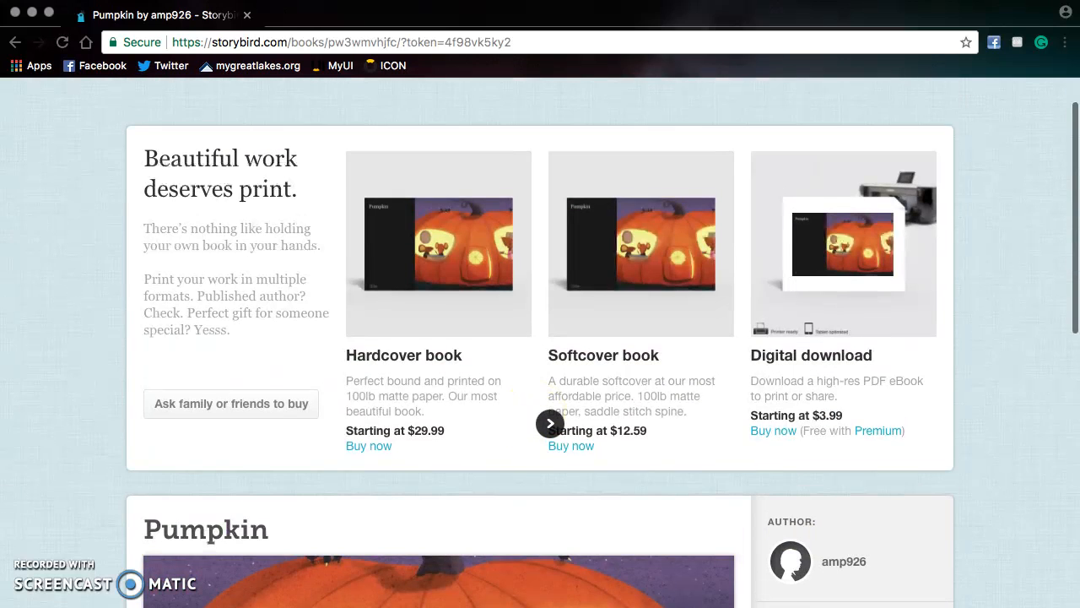
pyautogui.scroll(2, 541, 405)
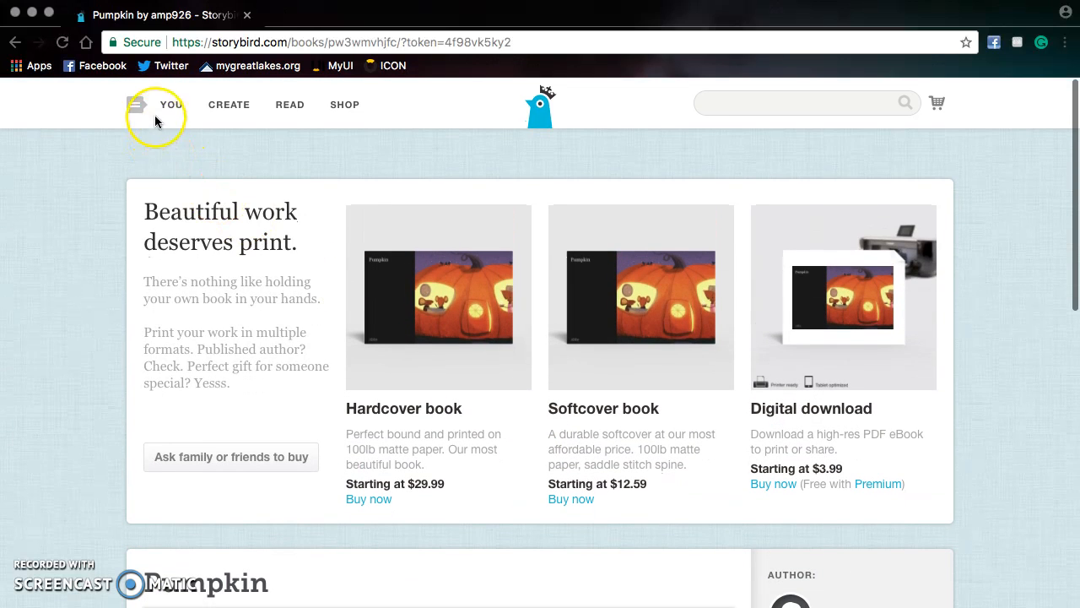
pyautogui.click(158, 117)
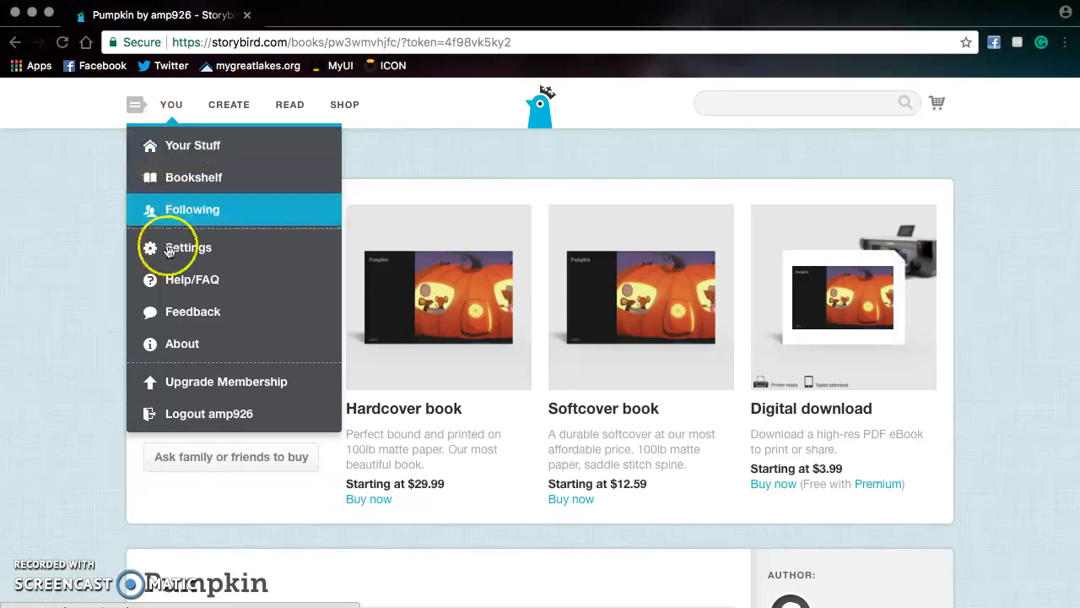
pyautogui.click(239, 414)
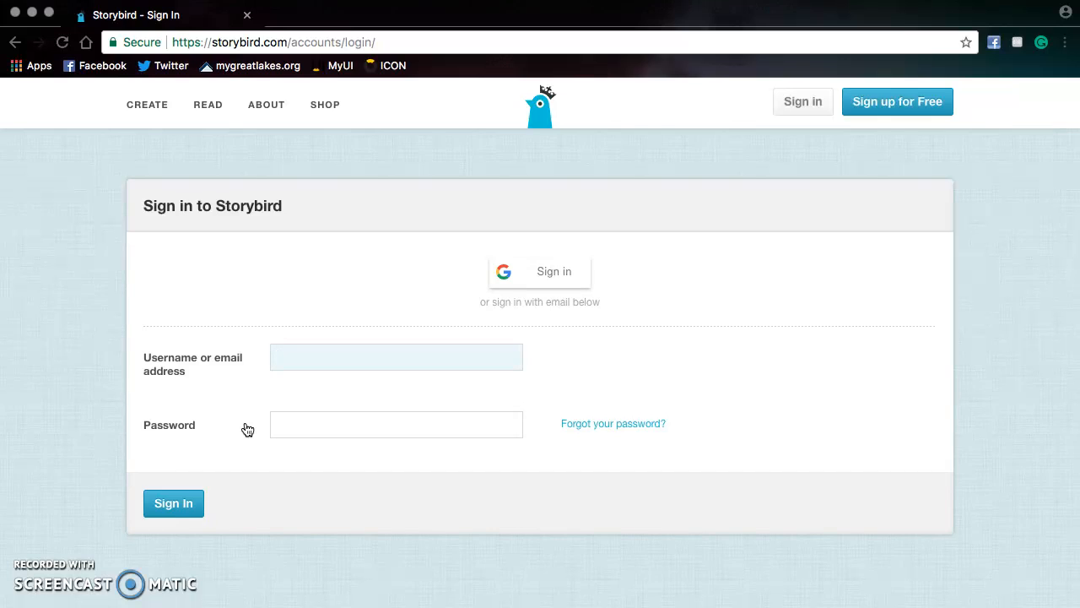
# Sign back in with the Google account and show the published picture books in Your Stuff
pyautogui.click(429, 226)
pyautogui.click(506, 268)
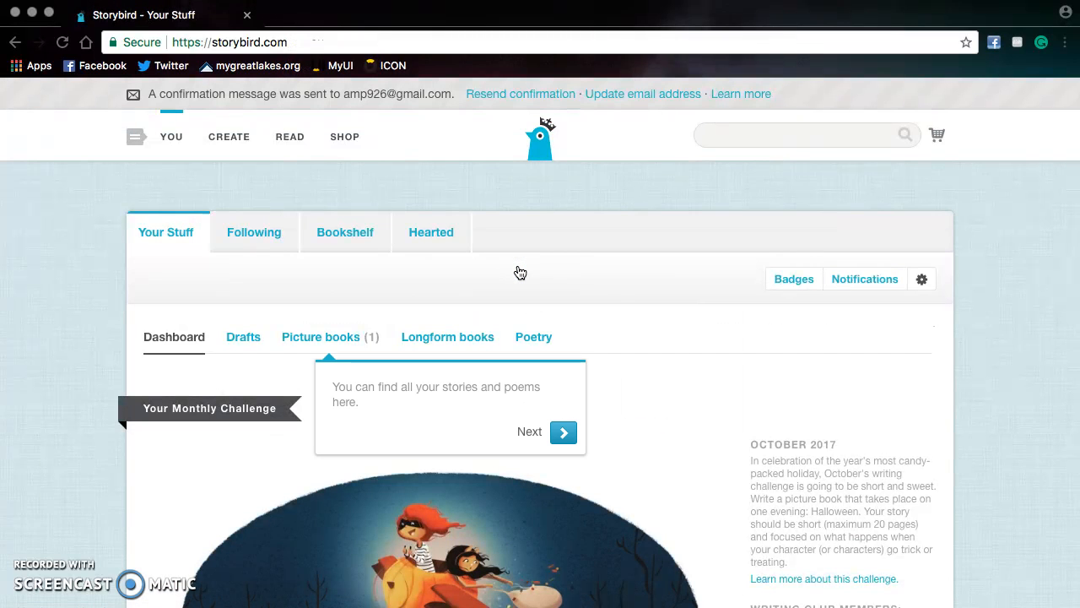
pyautogui.scroll(-5, 586, 306)
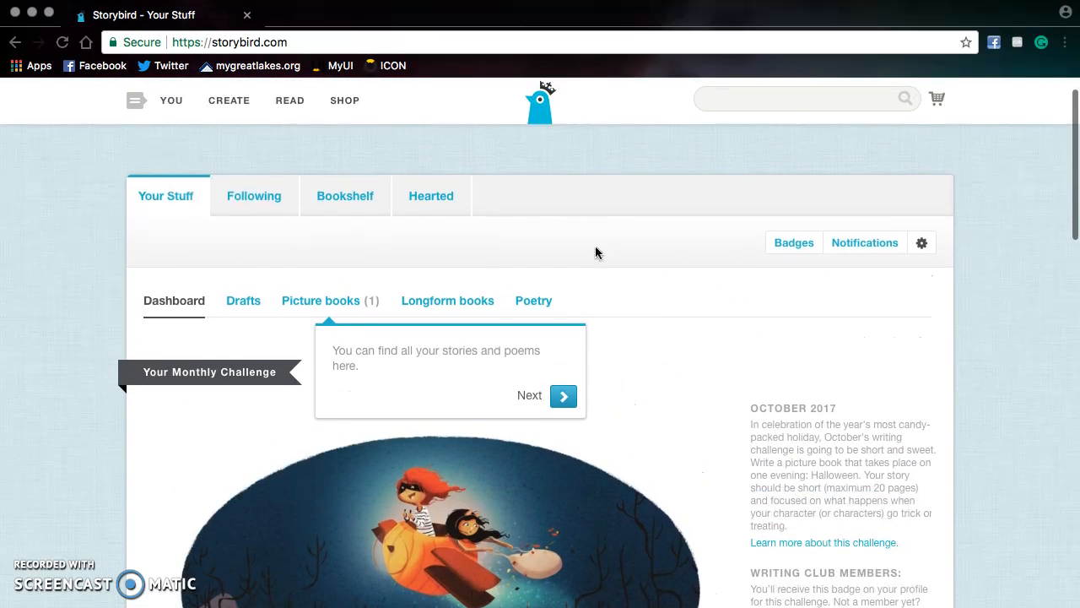
pyautogui.click(355, 306)
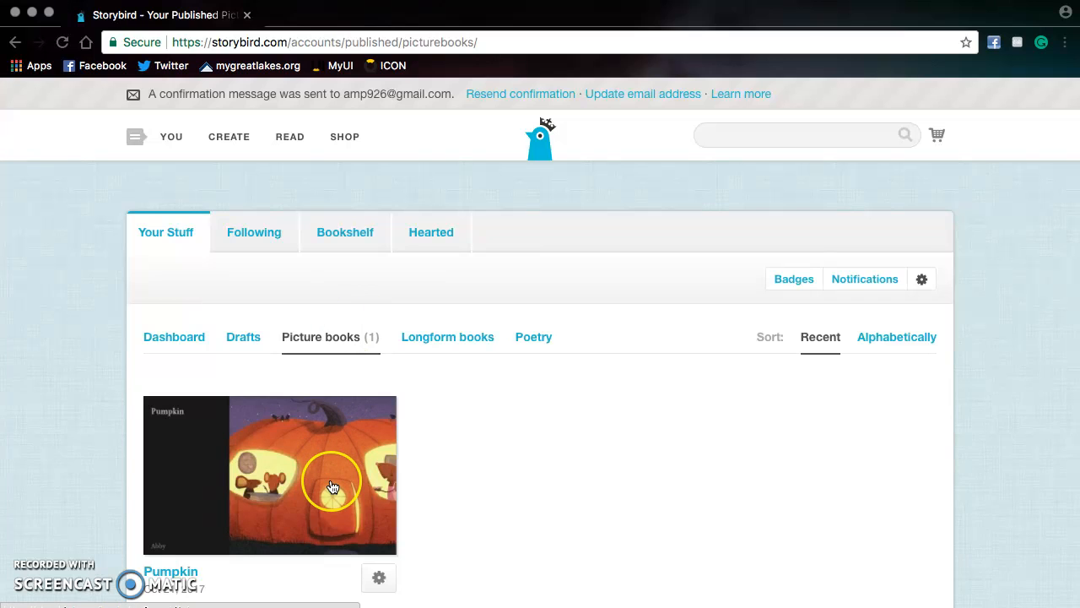
# Open the published Pumpkin picture book for story editing and show its page thumbnails
pyautogui.scroll(-3, 331, 491)
pyautogui.click(380, 414)
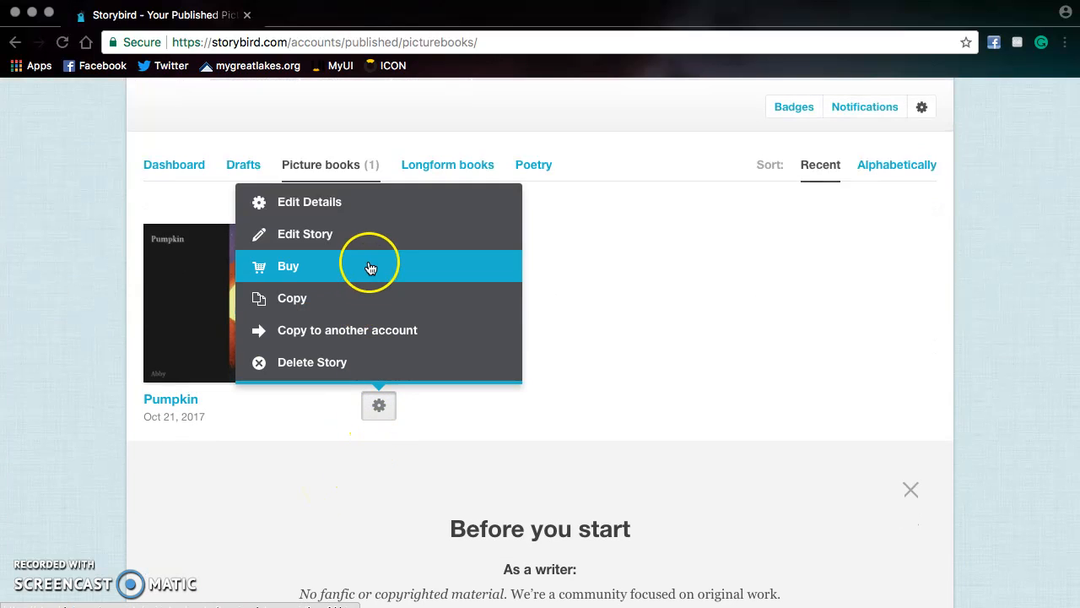
pyautogui.click(388, 243)
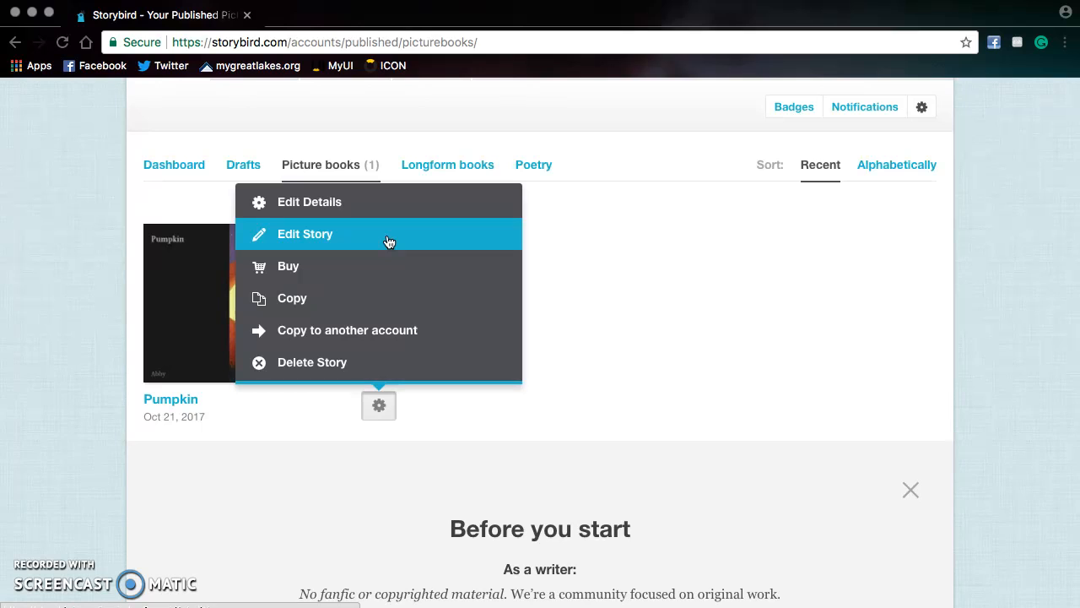
pyautogui.click(358, 241)
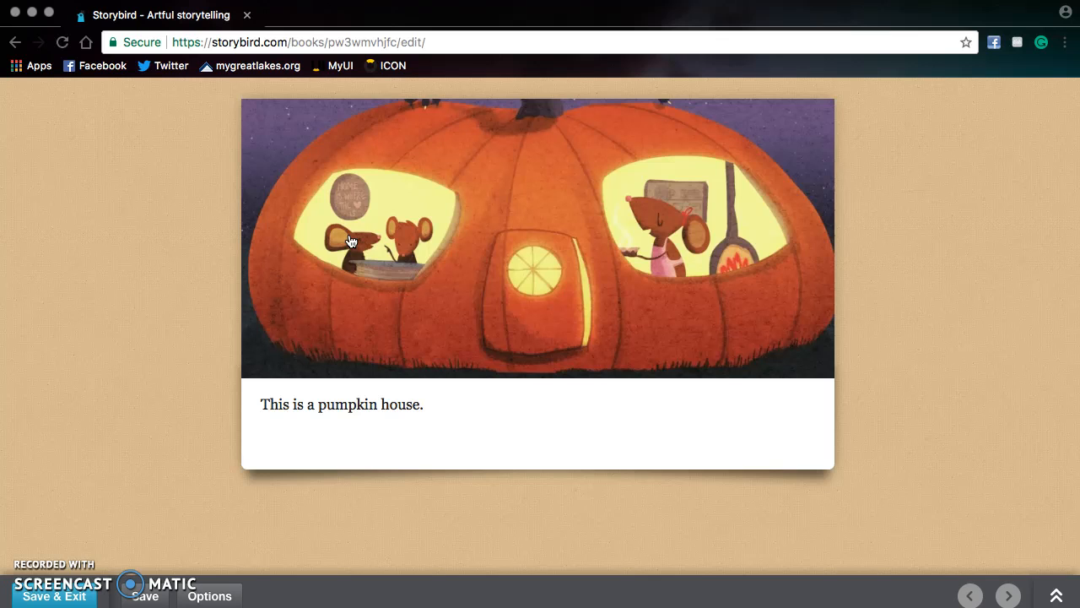
pyautogui.click(93, 539)
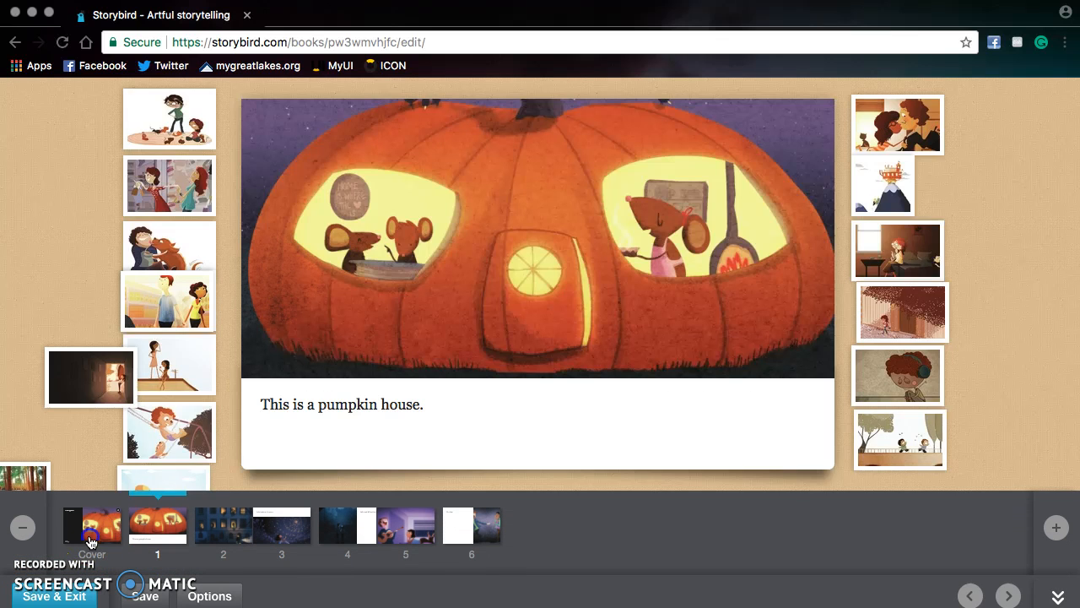
pyautogui.click(509, 547)
pyautogui.click(1013, 530)
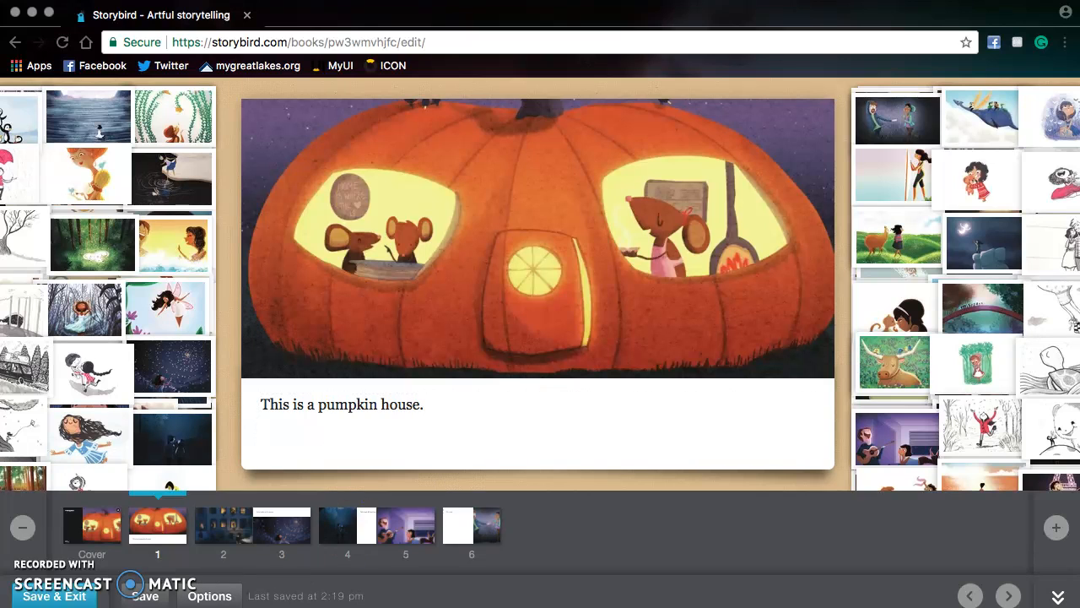
# Save and exit the Pumpkin story, save its details with Private visibility, and view the book's page
pyautogui.click(71, 595)
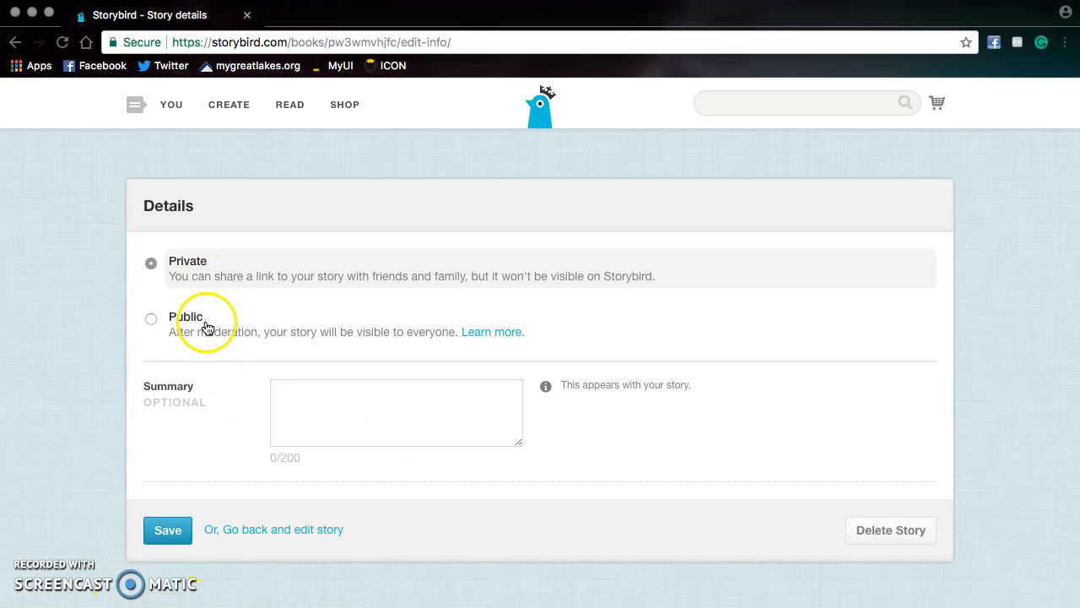
pyautogui.click(168, 529)
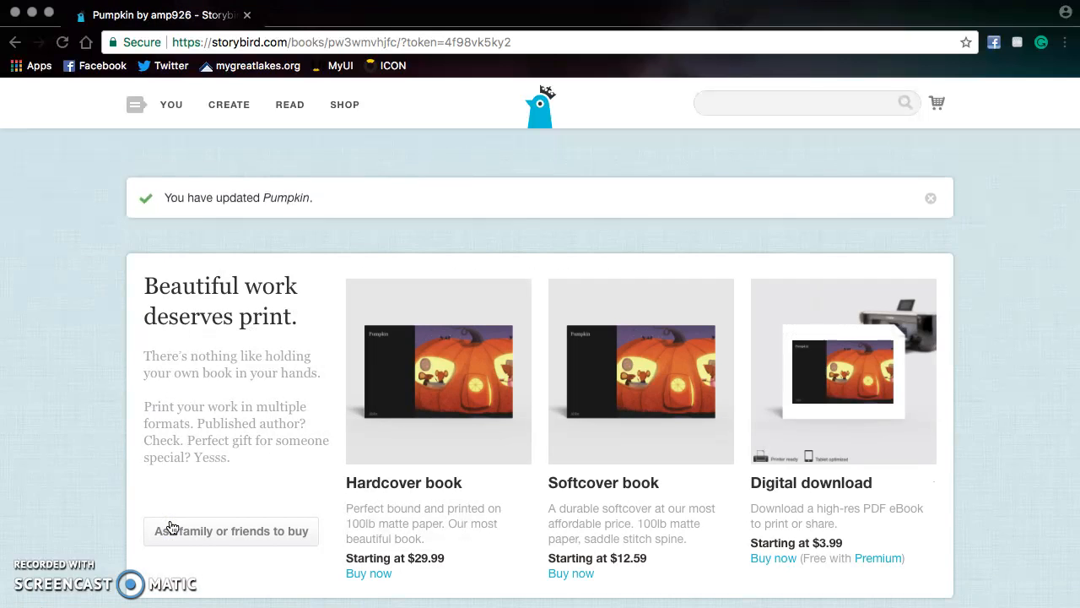
pyautogui.scroll(-5, 172, 527)
pyautogui.scroll(-3, 172, 527)
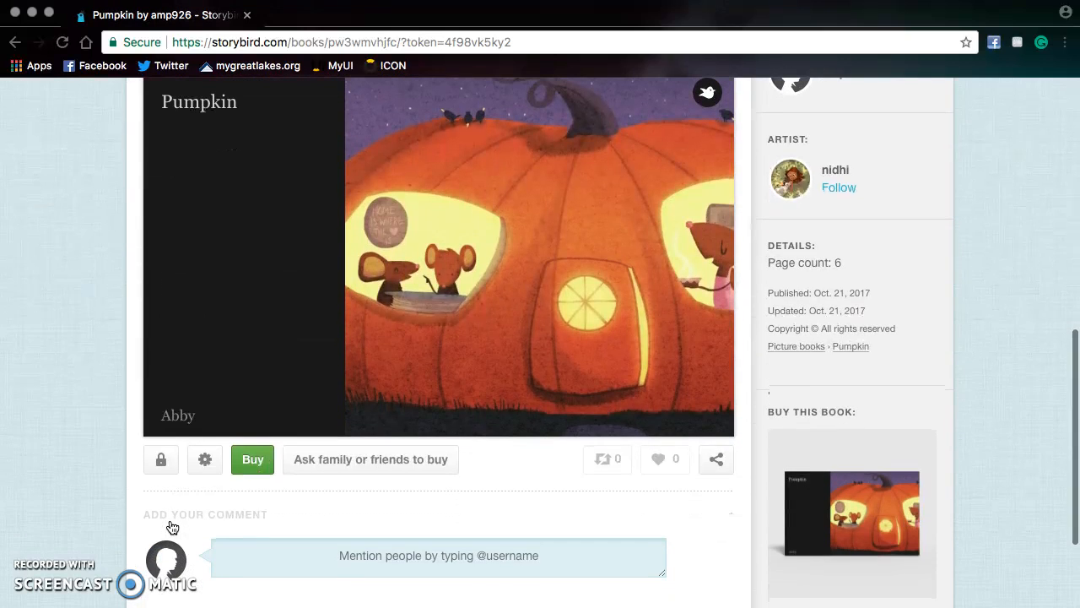
# Log out of the Storybird account from the Pumpkin book's page
pyautogui.scroll(1, 287, 562)
pyautogui.scroll(10, 317, 573)
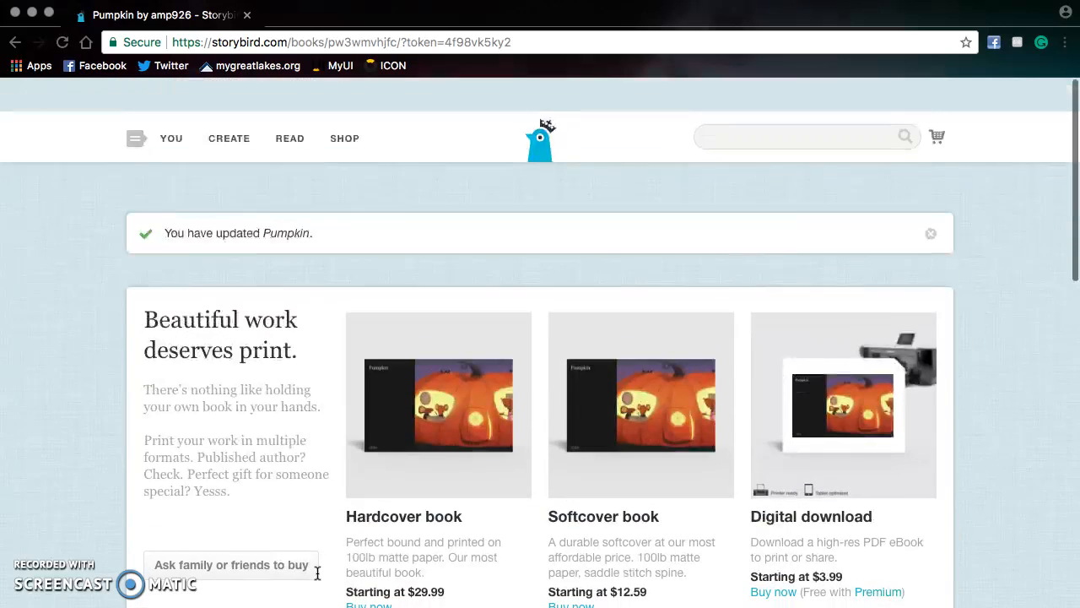
pyautogui.click(183, 117)
pyautogui.click(153, 411)
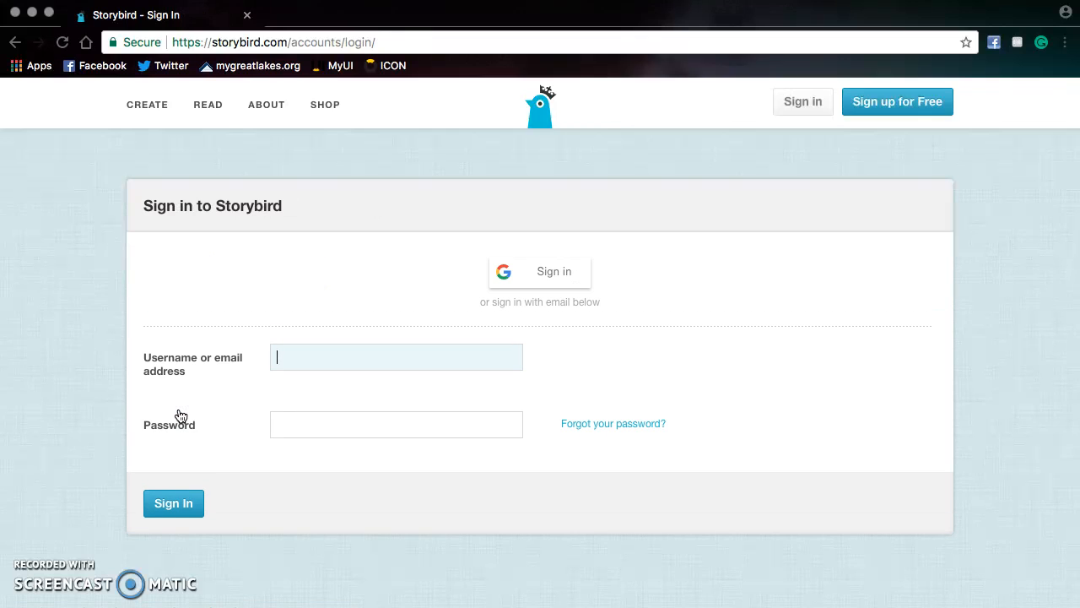
pyautogui.scroll(-1, 556, 160)
pyautogui.scroll(1, 556, 164)
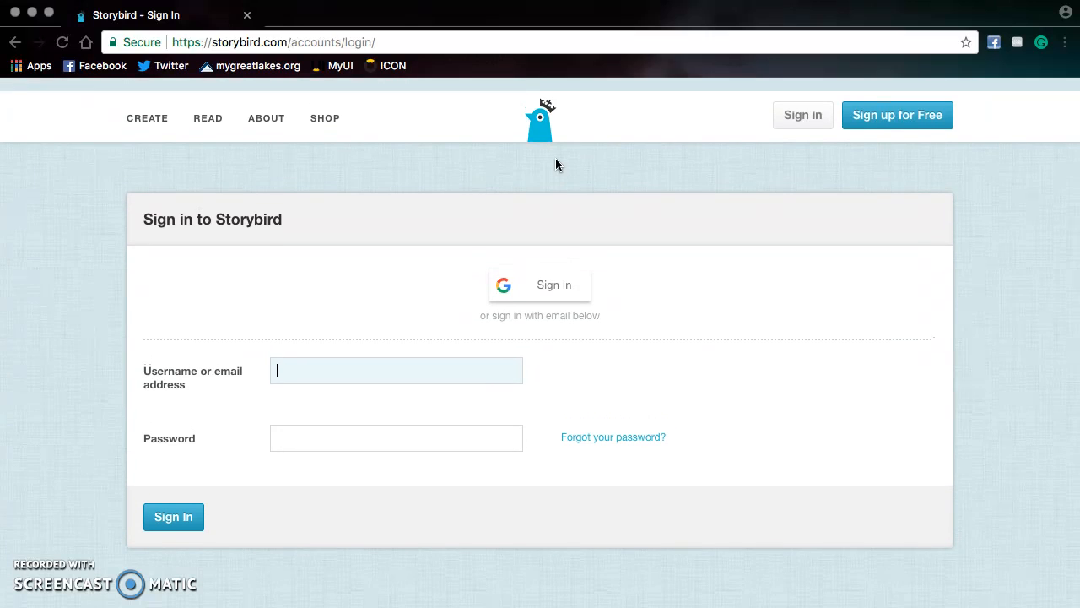